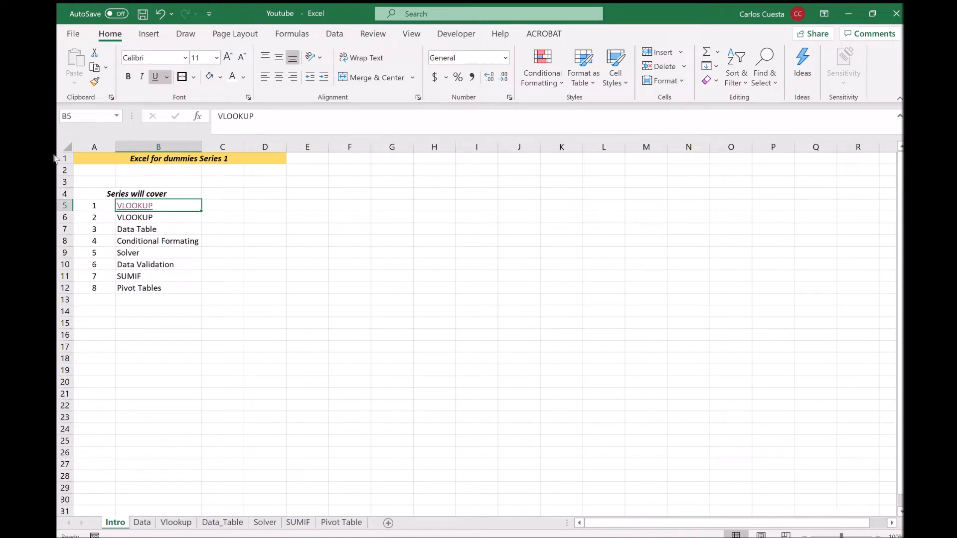
Open the Vlookup topic from the Intro list, then view the Data sheet of employee details.
left_click(135, 205)
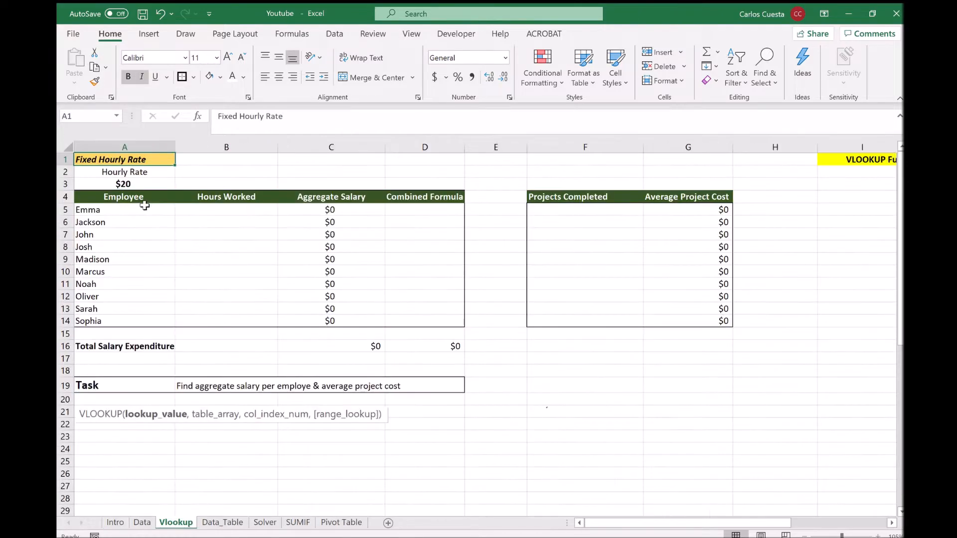
left_click(137, 522)
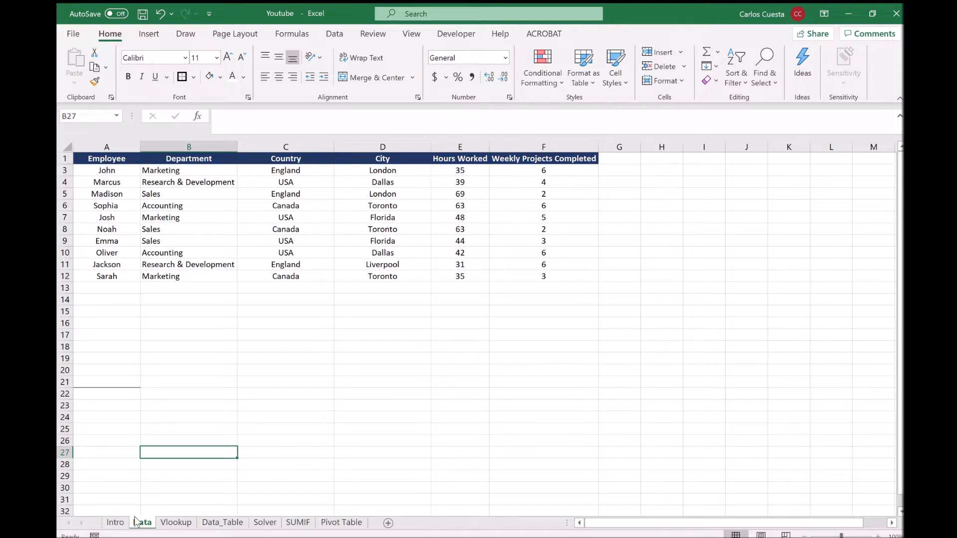
Select the employee table A1:F12 on the Data sheet, then clear the selection.
left_click(97, 159)
left_click_drag(97, 158, 545, 280)
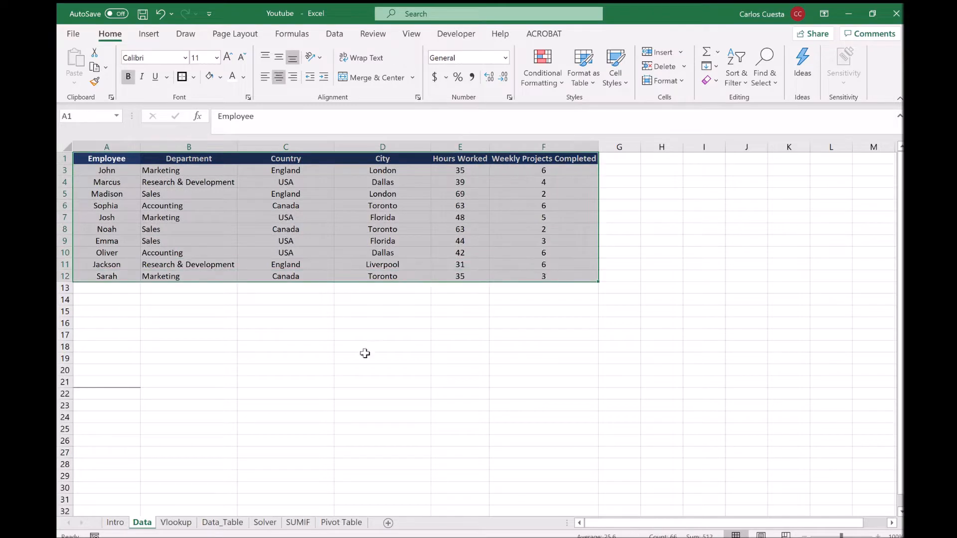
left_click(345, 375)
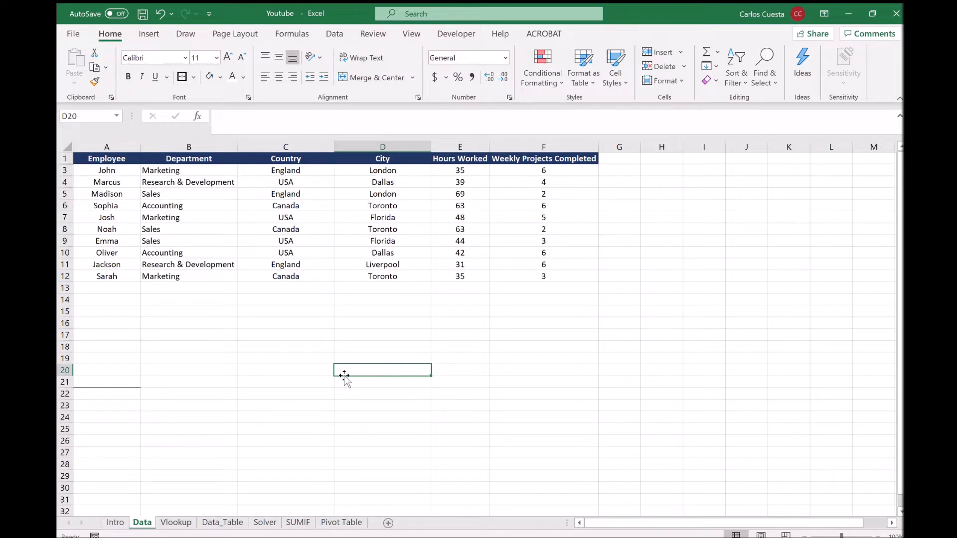
On the Vlookup sheet, circle Hours Worked in ink, undo it, and select B5 and A5.
left_click(169, 522)
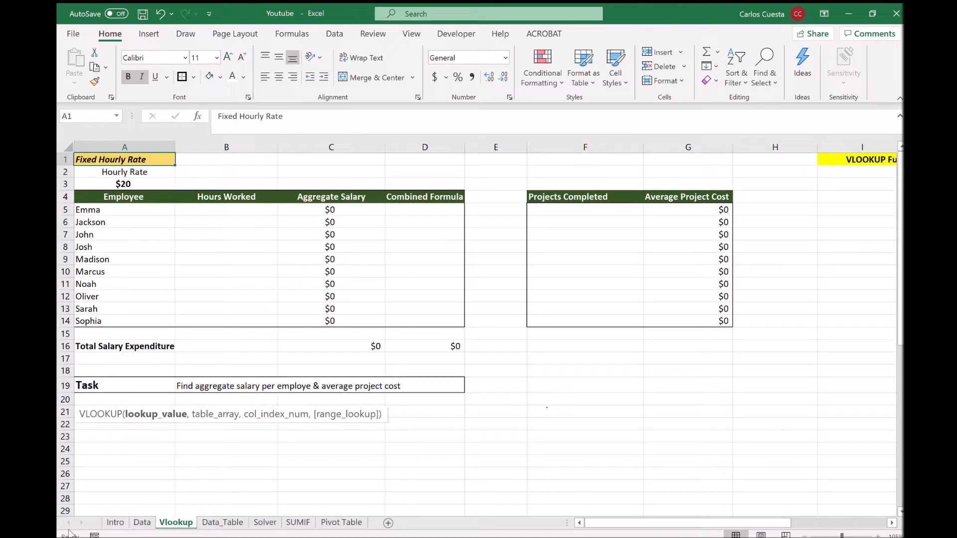
left_click(213, 392)
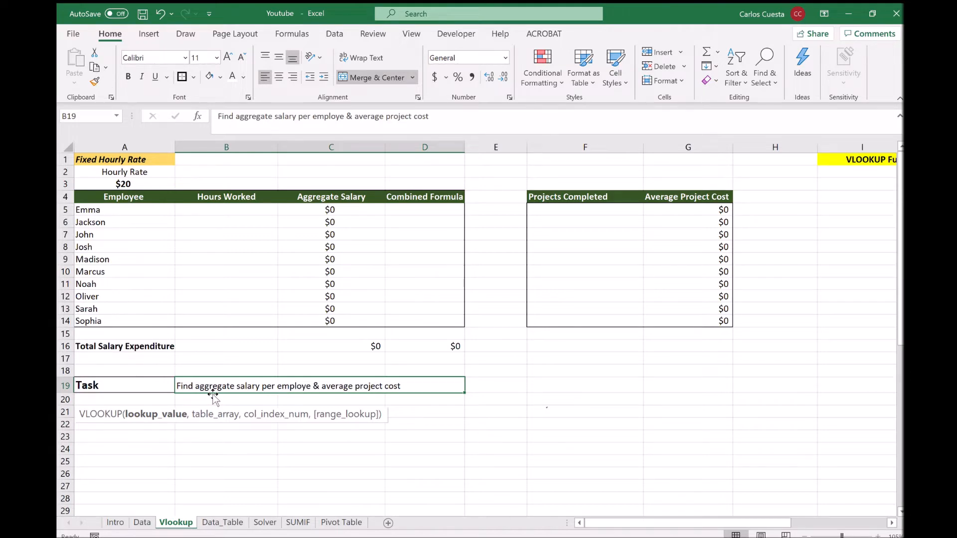
mouse_move(224, 183)
left_mouse_down()
mouse_move(192, 196)
mouse_move(259, 193)
mouse_move(218, 177)
left_mouse_up()
key("ctrl+z")
left_click(225, 213)
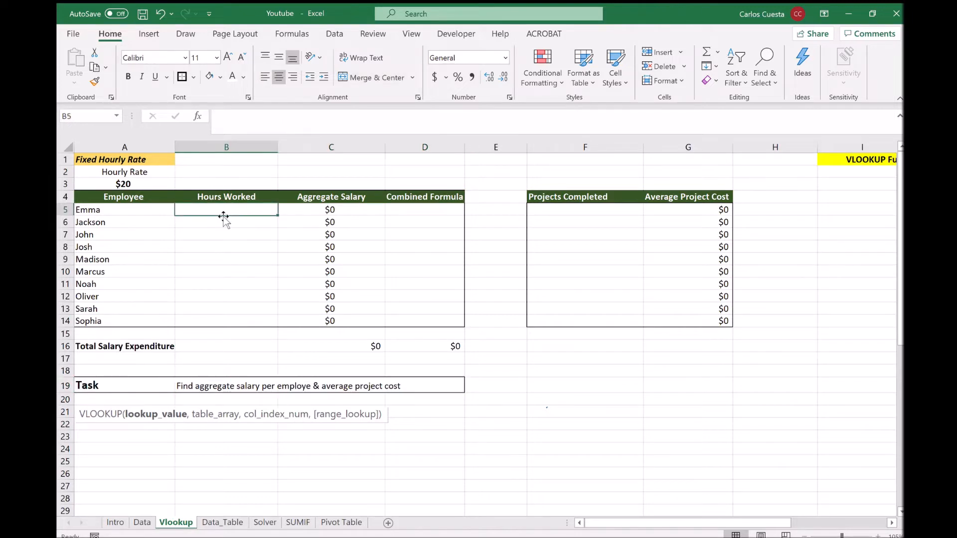
left_click(91, 216)
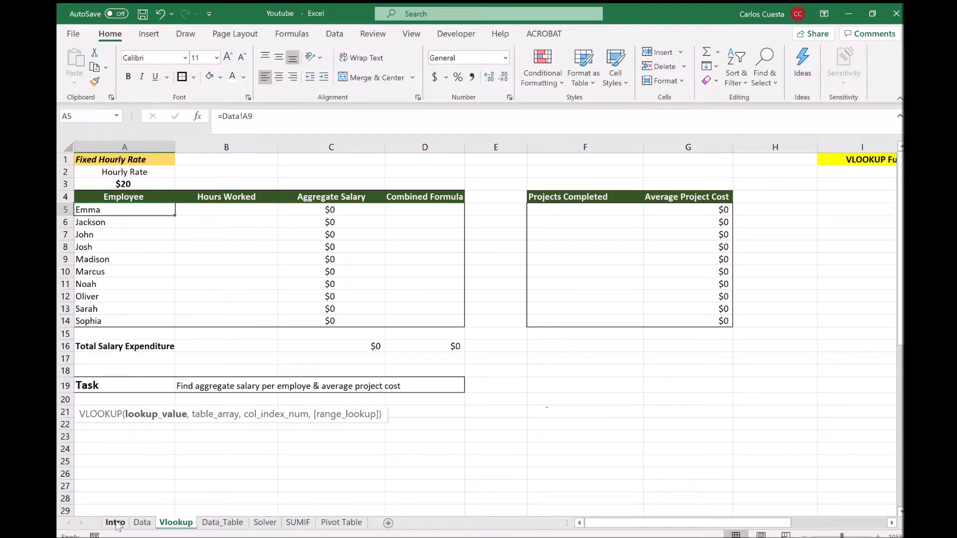
left_click(141, 521)
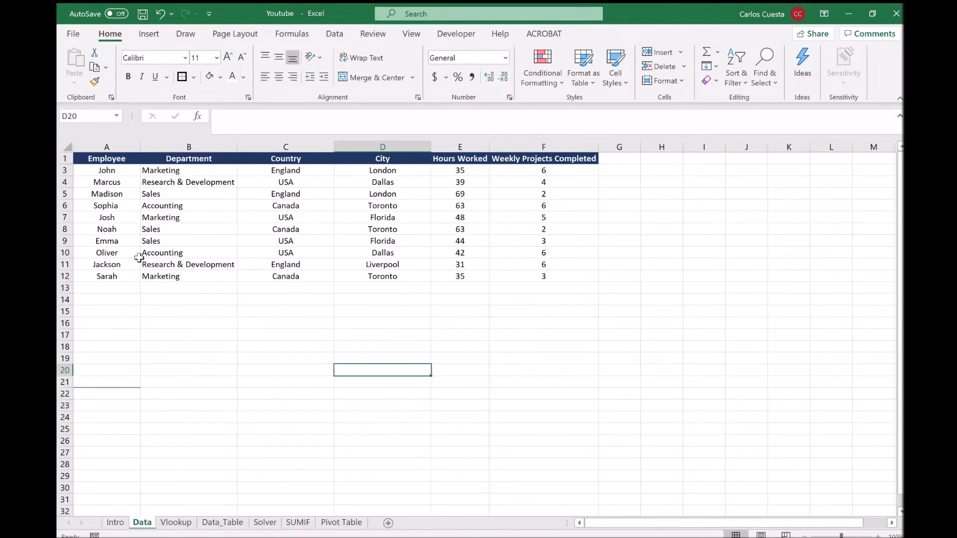
left_click(111, 241)
key("Right")
key("Right")
key("Right")
key("Right")
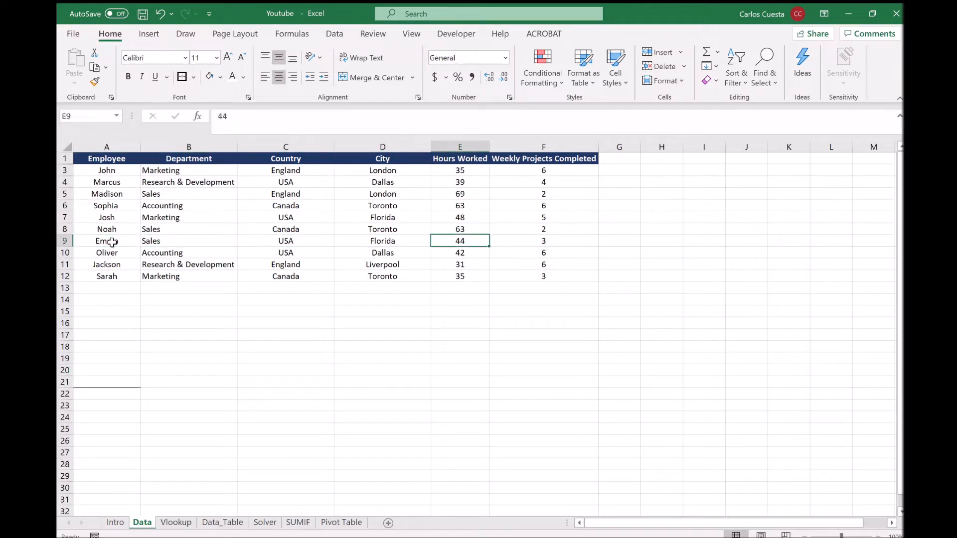
left_click(170, 523)
key("Right")
type("44")
key("Return")
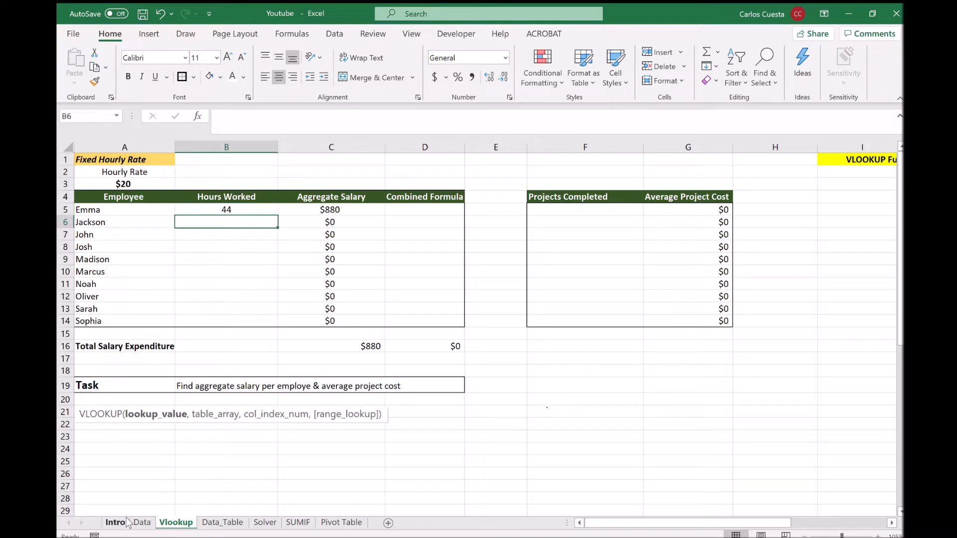
left_click(136, 523)
key("Left")
key("Left")
key("Left")
key("Left")
key("Down")
key("Down")
key("Right")
key("Right")
key("Right")
key("Right")
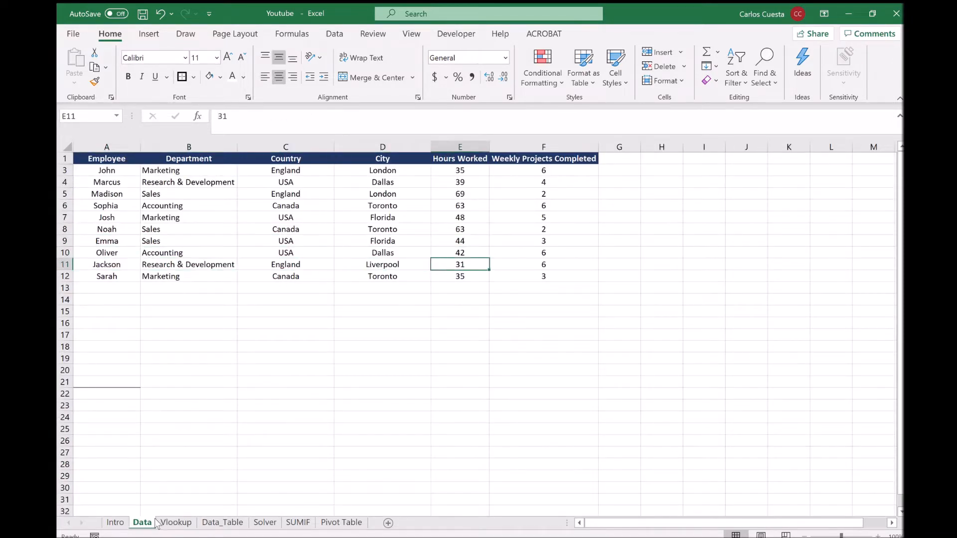
left_click(181, 523)
type("31")
key("Return")
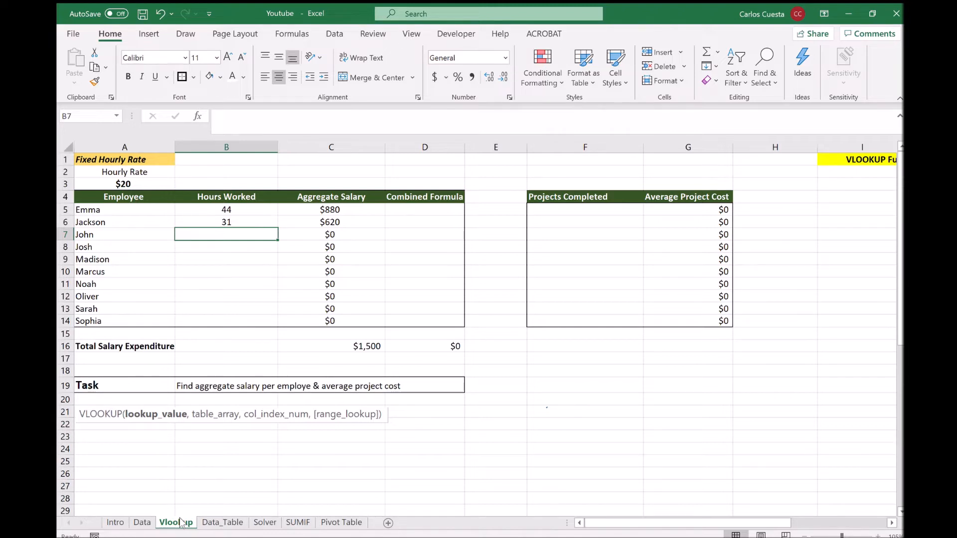
key("Down")
key("Up")
key("Up")
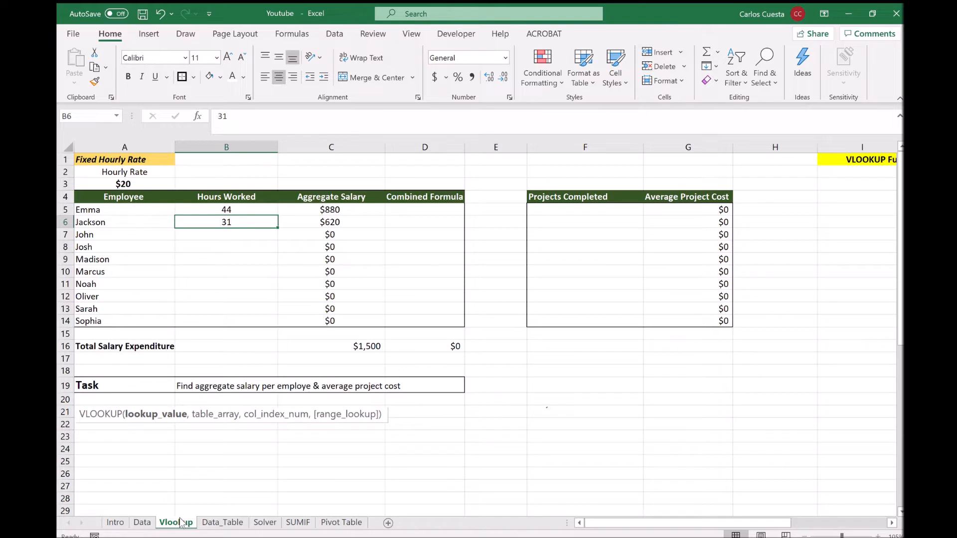
key("Down")
key("Up")
key("shift+Up")
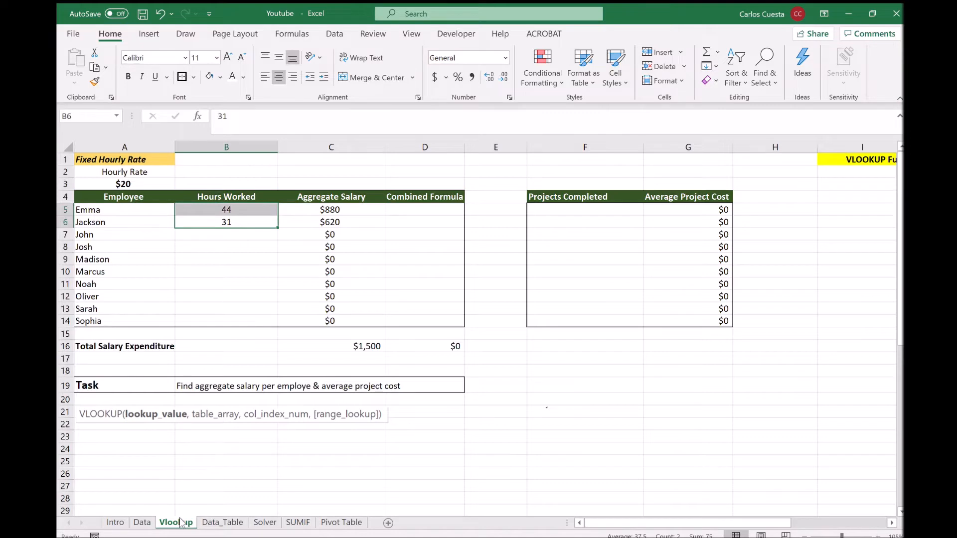
key("Delete")
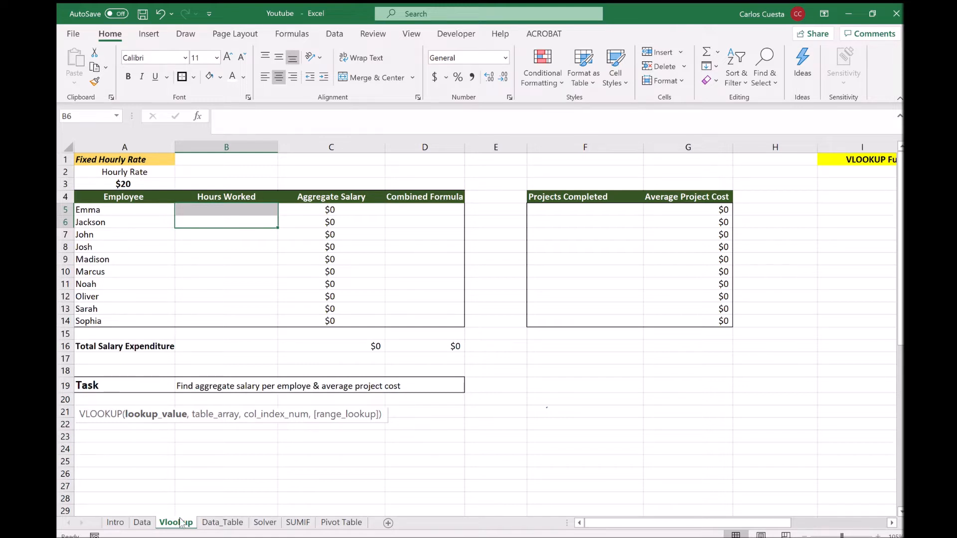
Handwrite 'V = vertical lookup' near the VLOOKUP syntax and underline it.
left_click_drag(507, 408, 511, 407)
left_click_drag(508, 411, 623, 417)
mouse_move(626, 409)
left_mouse_down()
mouse_move(626, 417)
mouse_move(643, 410)
left_mouse_up()
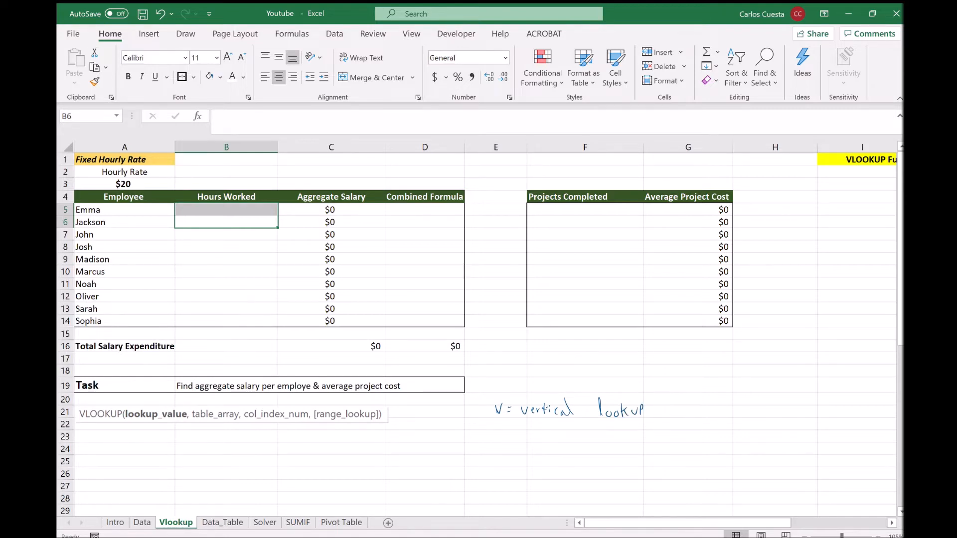
left_click_drag(523, 422, 655, 427)
Start typing =vlo in B5, then erase it and leave B5 empty.
left_click(227, 235)
left_click(226, 210)
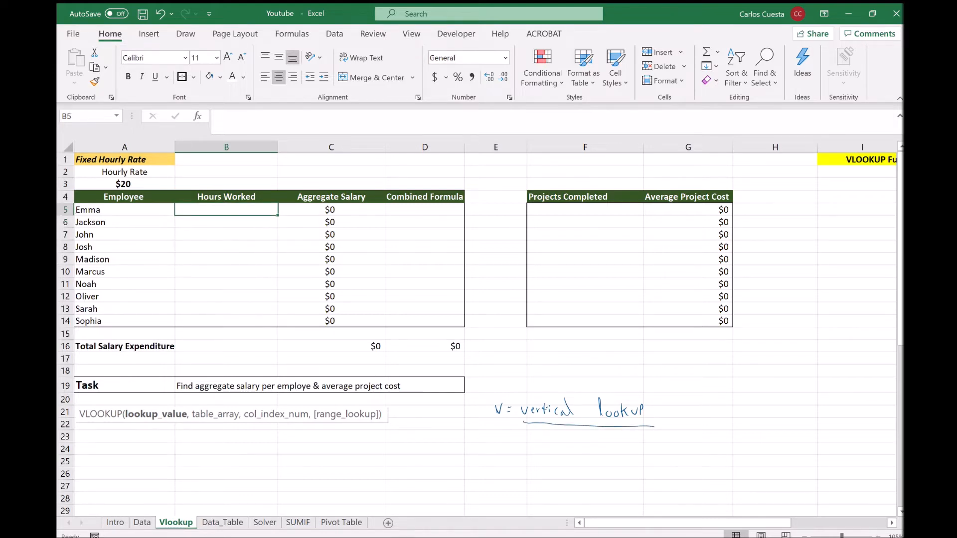
type("=vlo")
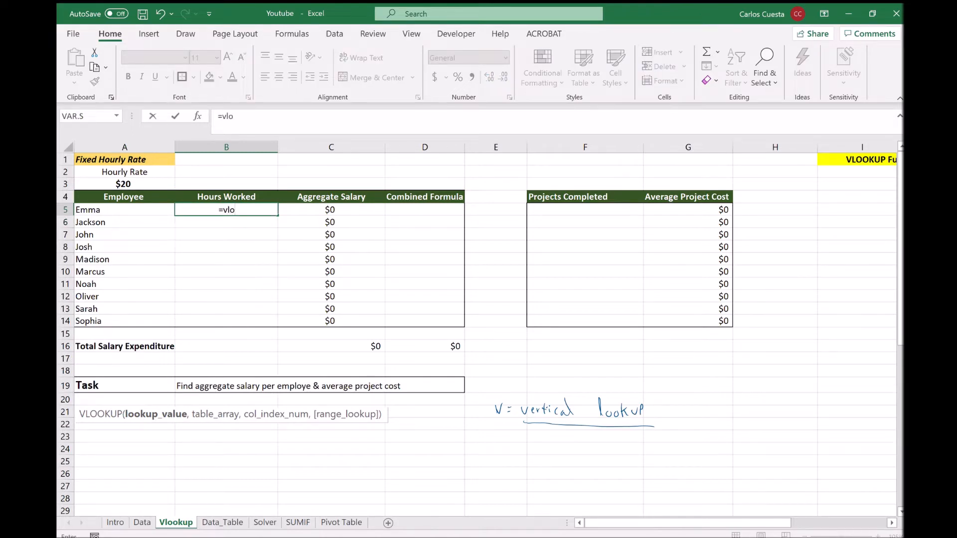
key("BackSpace")
key("BackSpace")
key("BackSpace")
key("BackSpace")
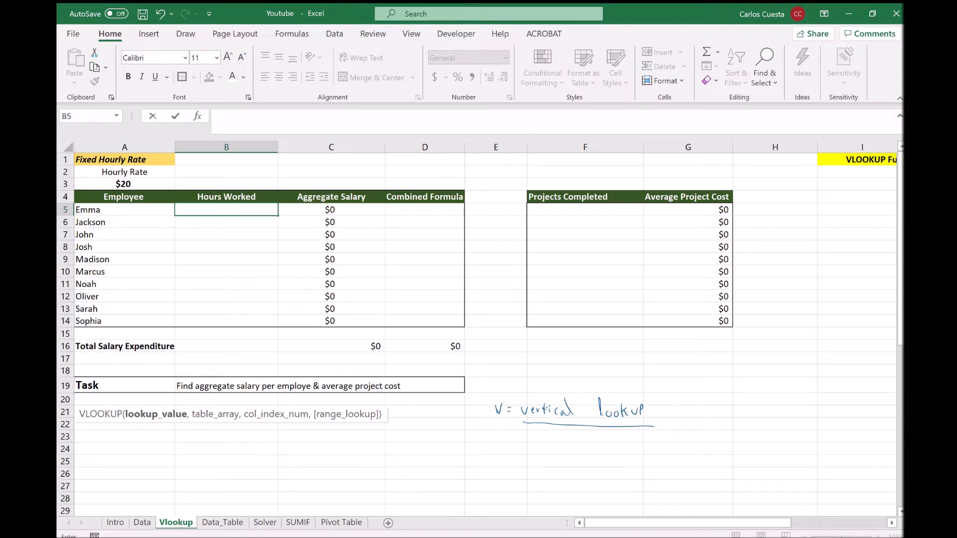
key("Return")
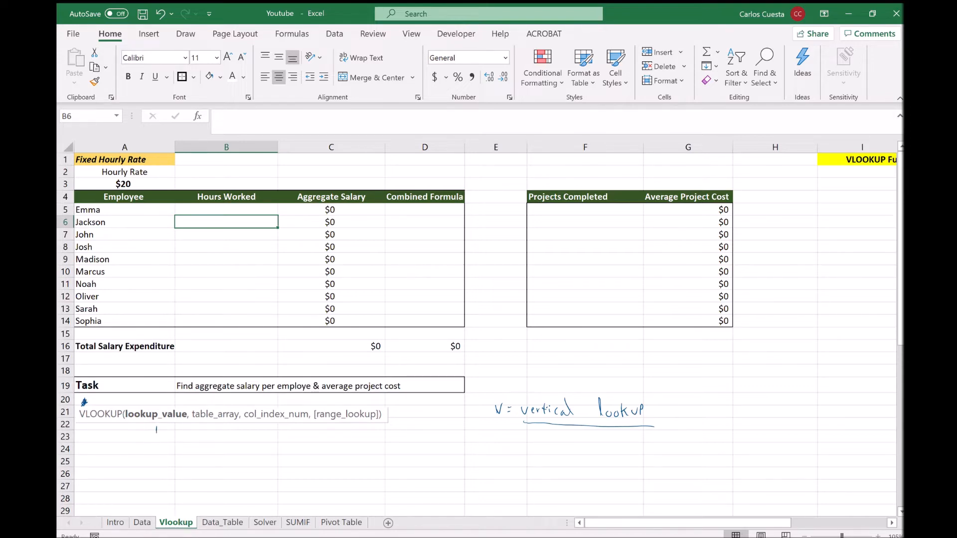
left_click_drag(156, 434, 160, 435)
left_click(149, 447)
type("What I")
key("BackSpace")
type("am I")
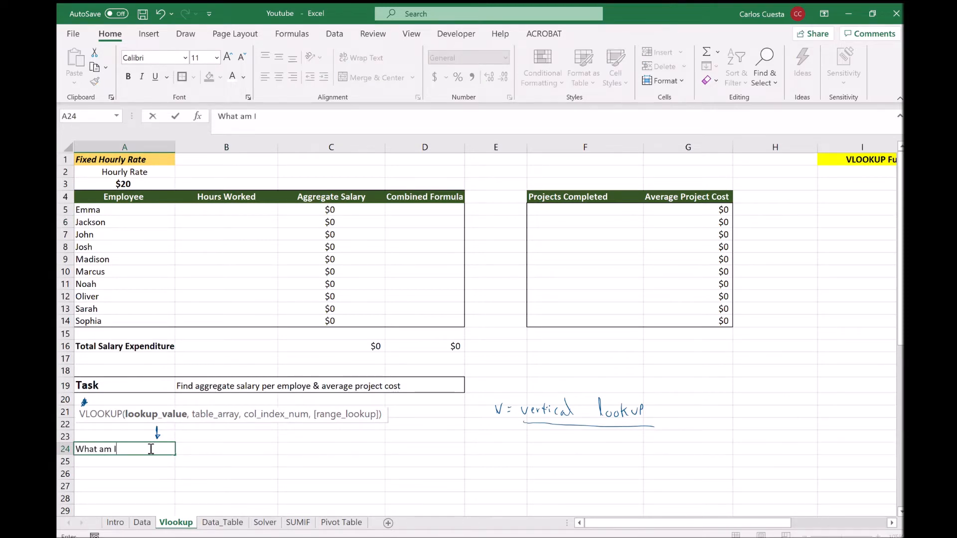
type(" looking for?")
key("Return")
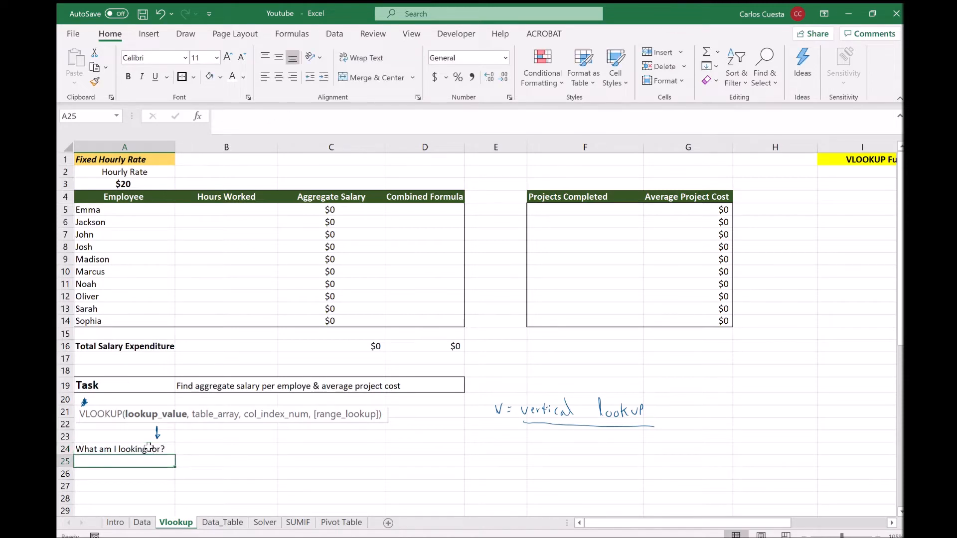
key("Down")
key("Down")
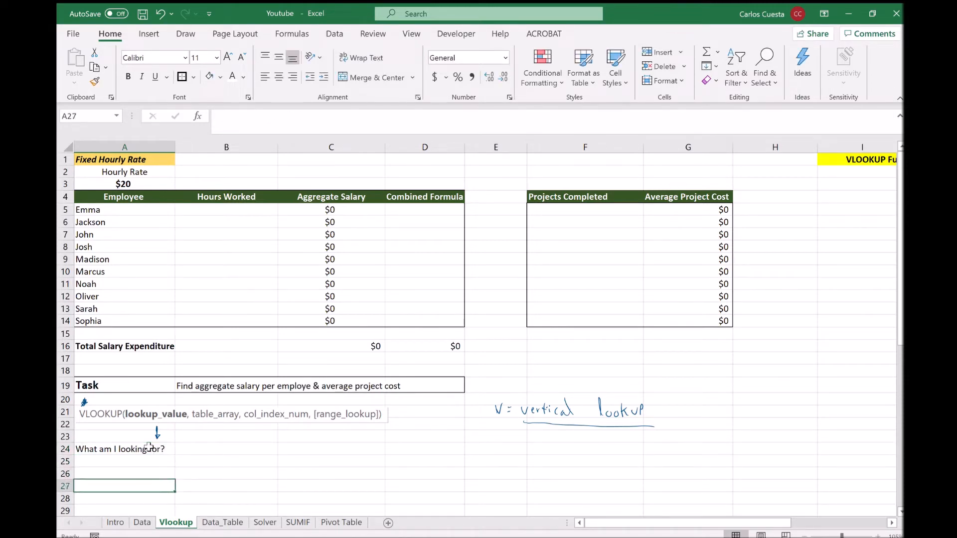
left_click_drag(217, 429, 223, 446)
key("Right")
key("Up")
key("Up")
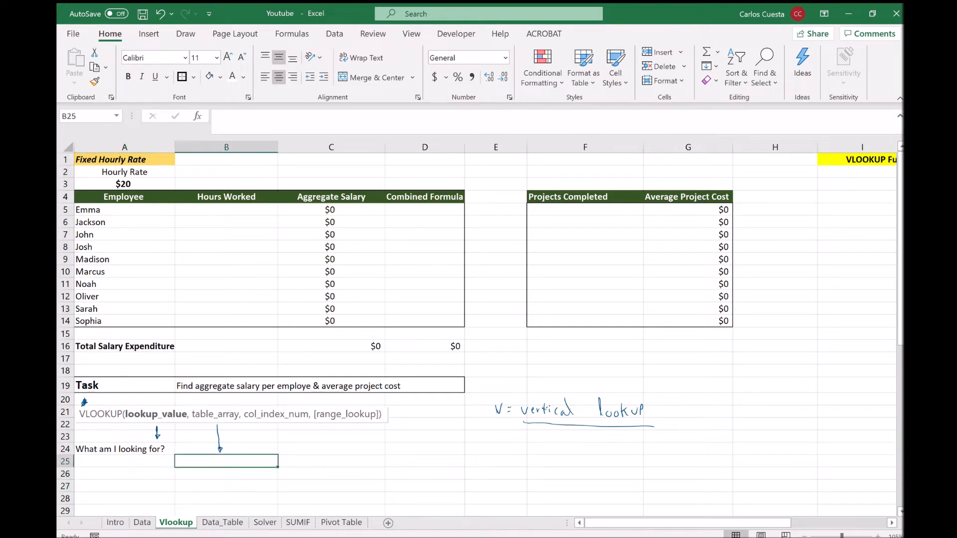
type("Wher")
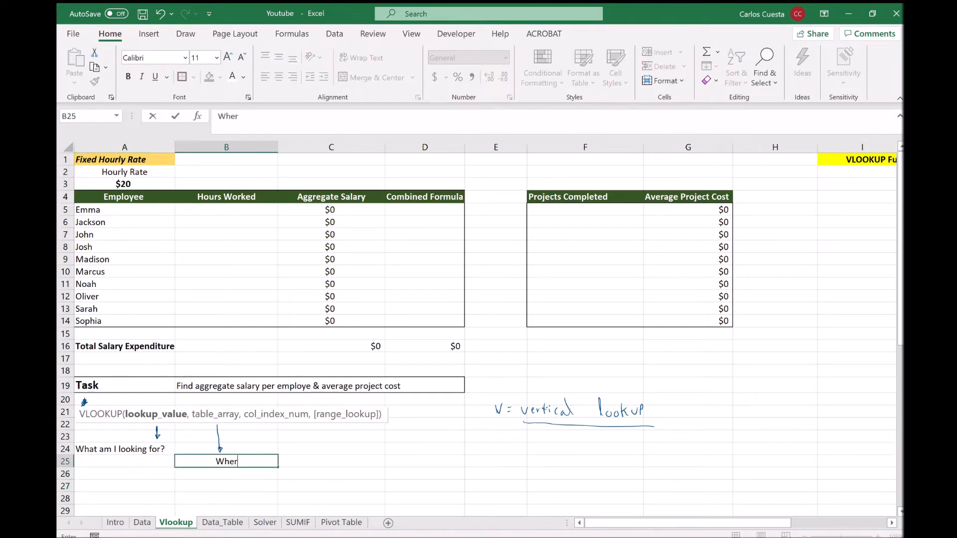
type("e from?")
key("Return")
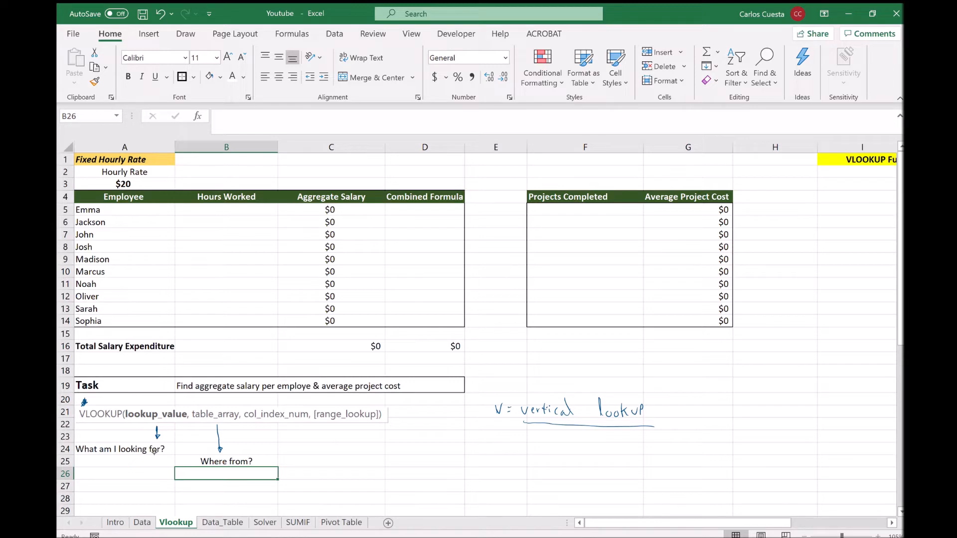
left_click_drag(296, 424, 311, 439)
key("Right")
key("Right")
key("Left")
key("Up")
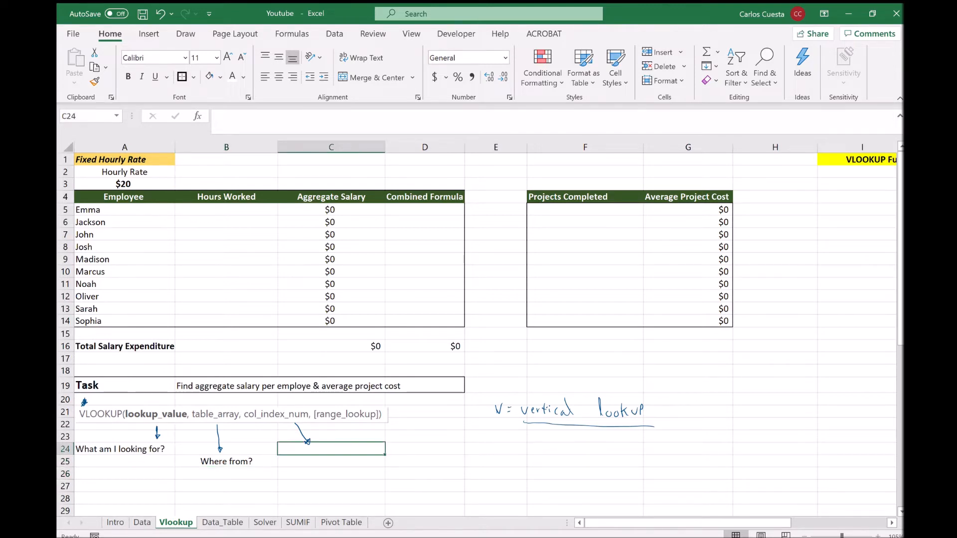
type("What d")
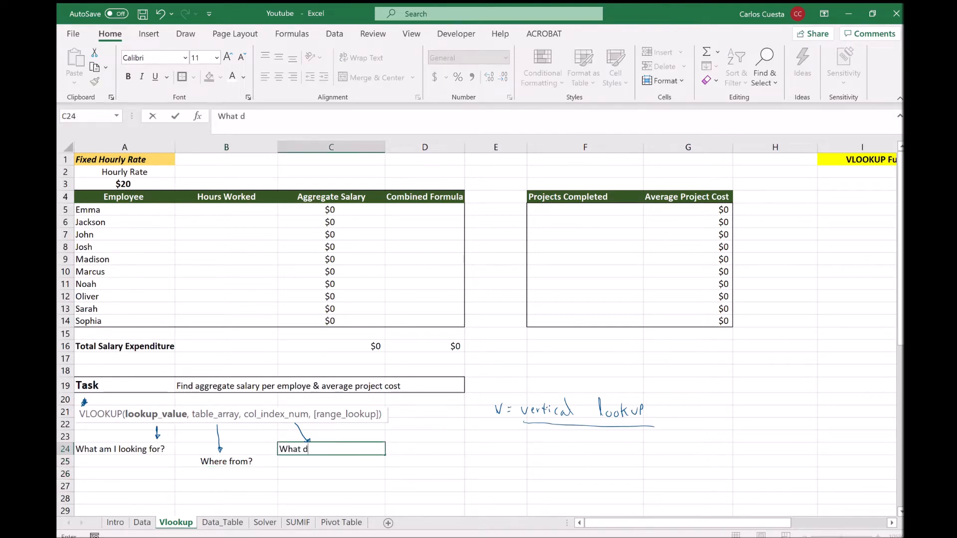
type("o I need in return?")
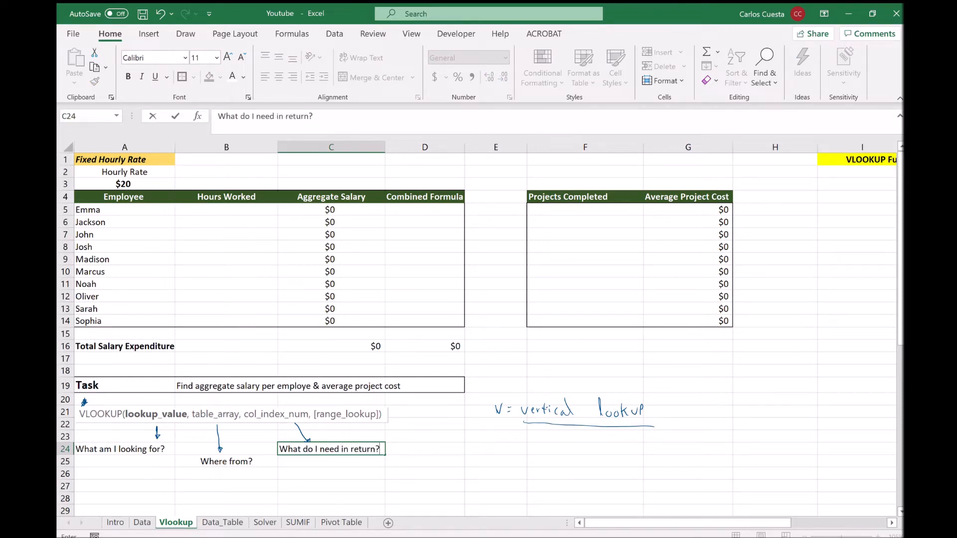
key("Return")
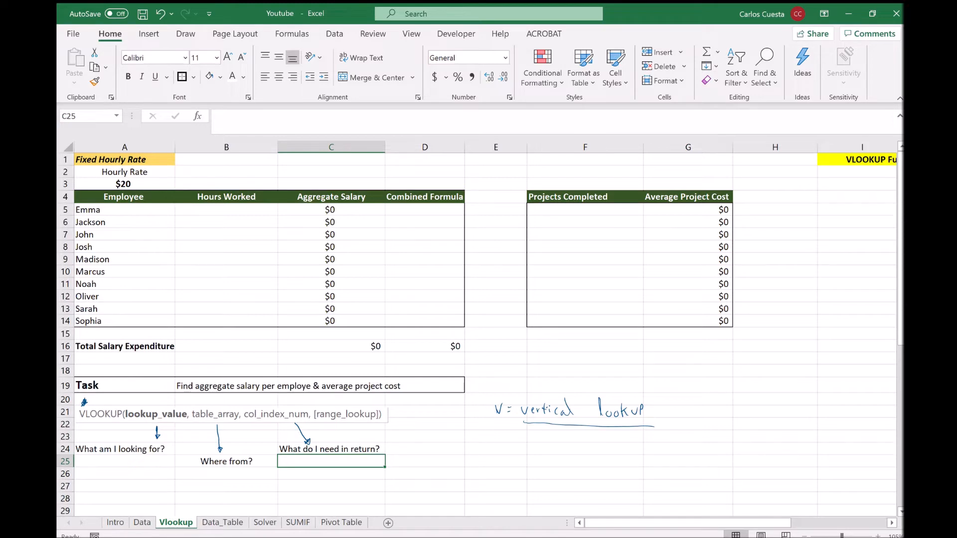
key("Up")
key("Up")
key("Up")
key("Up")
key("Up")
key("Up")
key("Up")
key("Up")
key("Up")
key("Up")
key("Up")
key("Up")
key("Up")
key("Up")
key("Up")
key("Up")
key("Up")
key("Up")
key("Up")
key("Up")
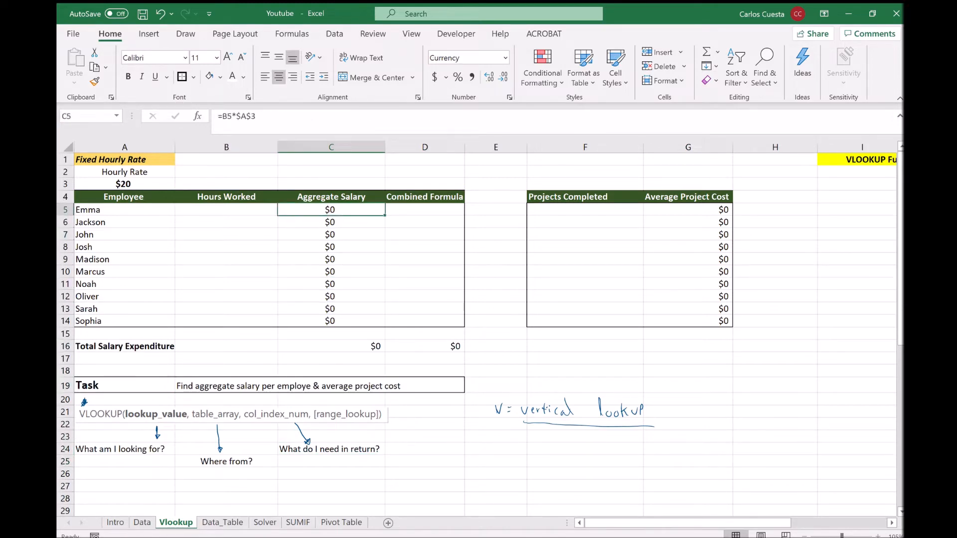
key("Left")
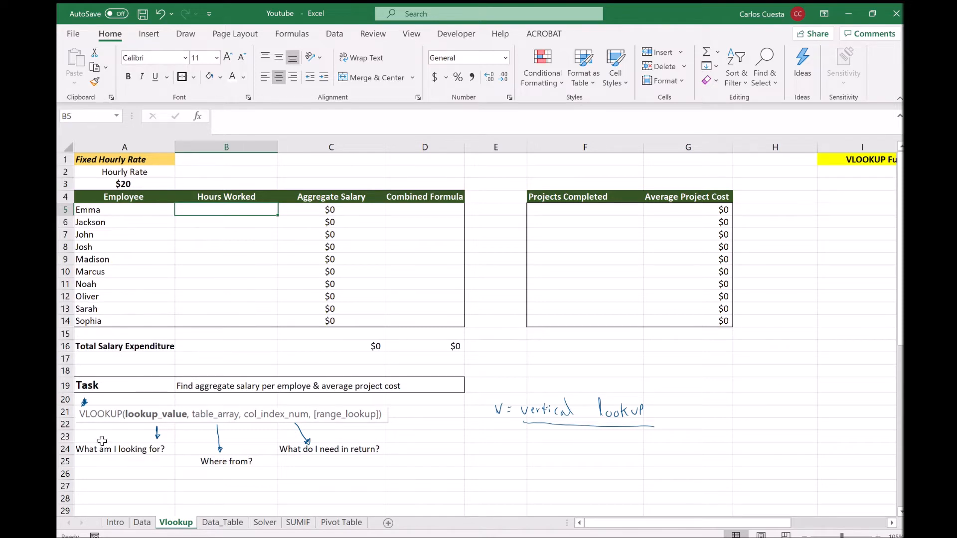
left_click_drag(88, 209, 85, 320)
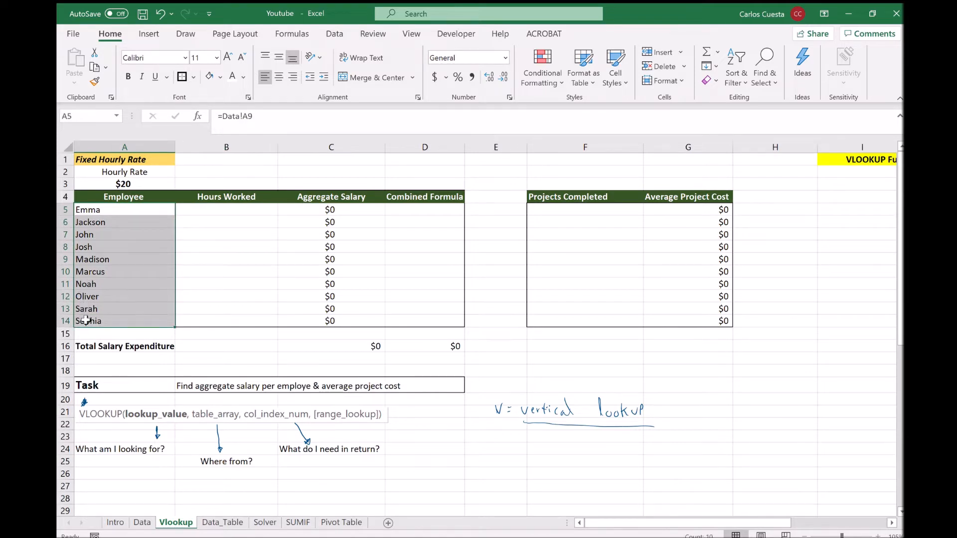
left_click(144, 522)
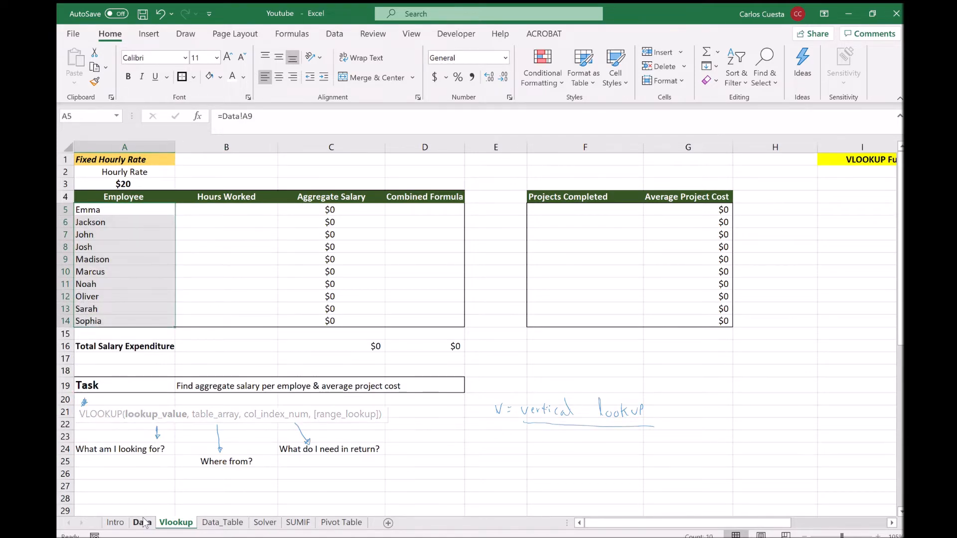
left_click_drag(97, 169, 96, 275)
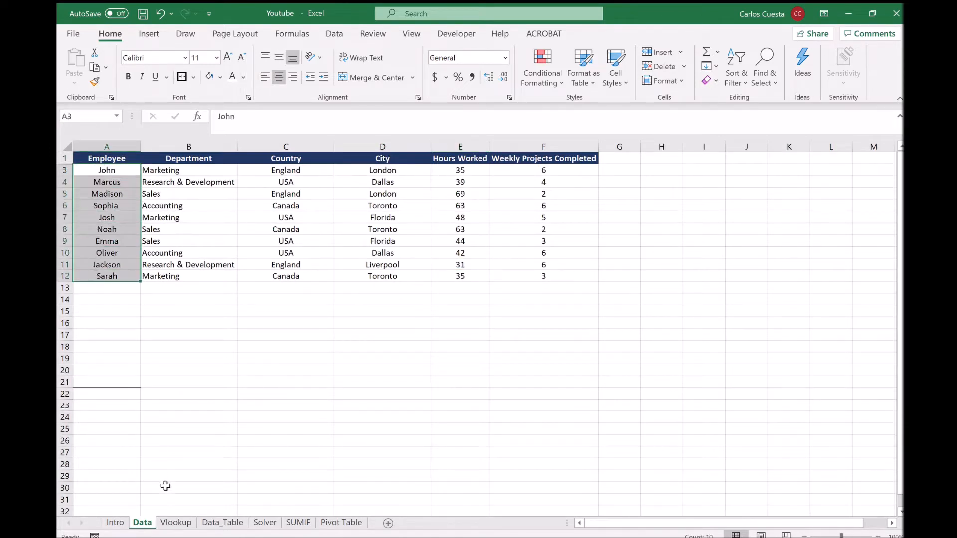
left_click(176, 522)
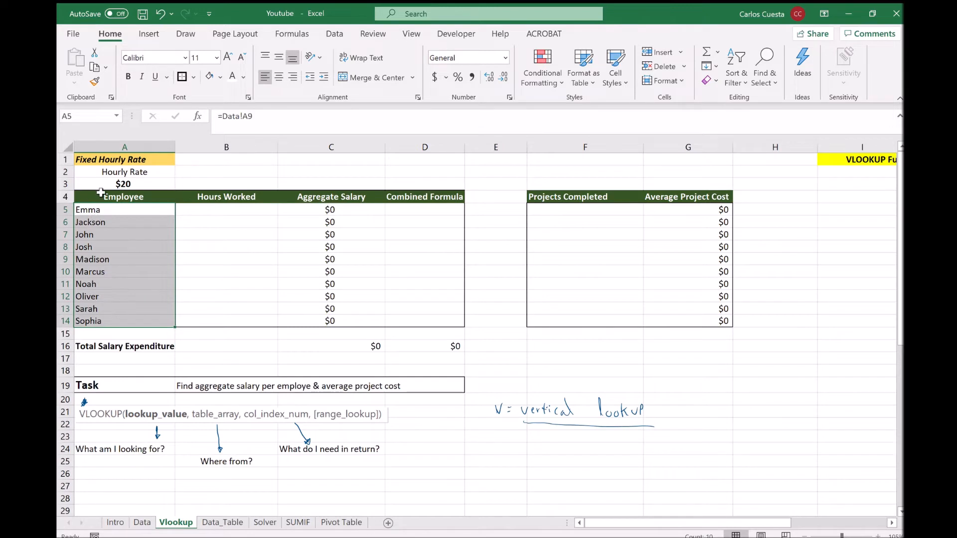
left_click(140, 522)
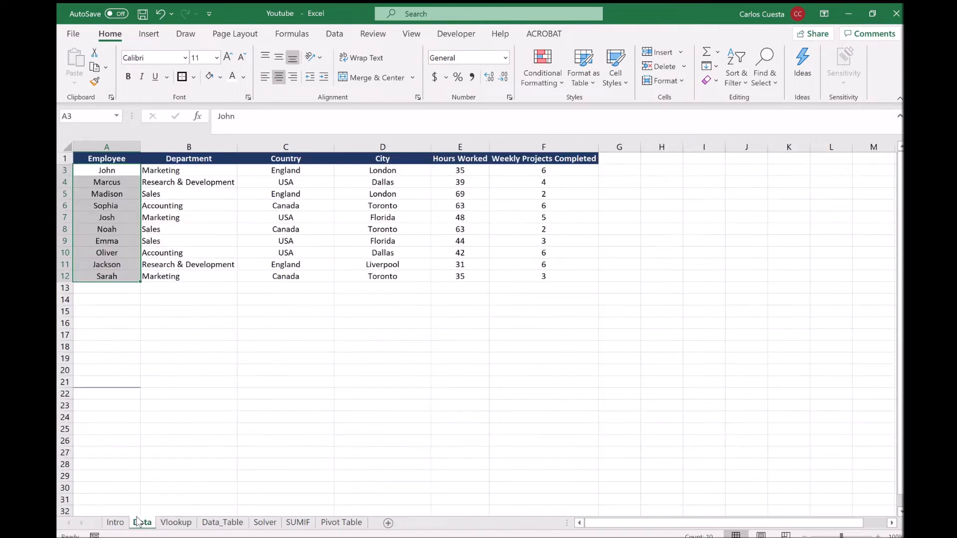
left_click(176, 521)
key("Right")
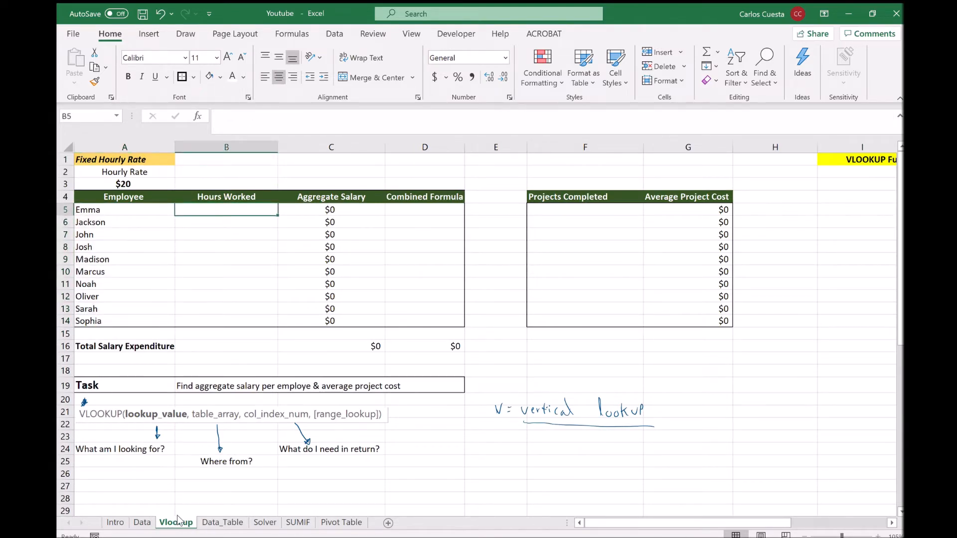
Begin =VLOOKUP($A5, in B5 and go to the Data sheet to pick the table.
type("=vl")
key("Tab")
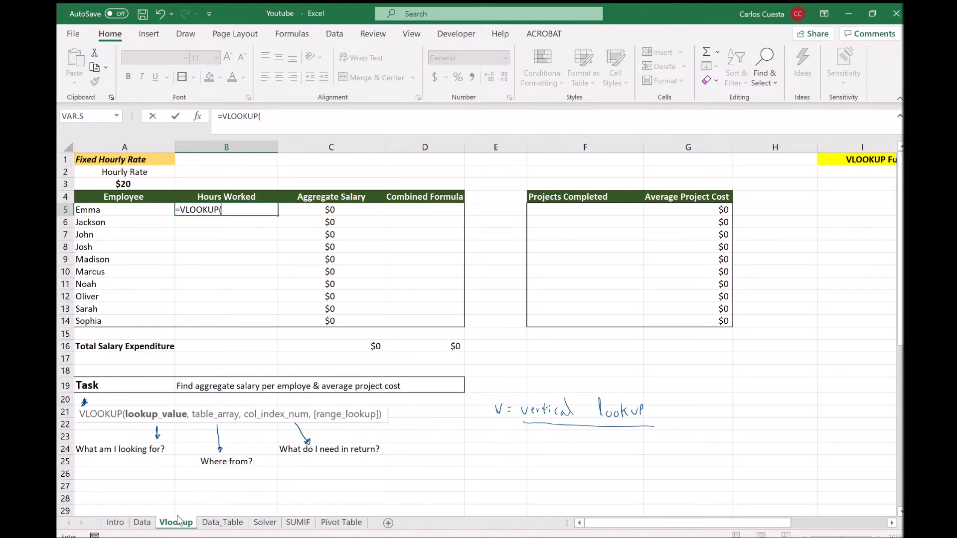
key("Left")
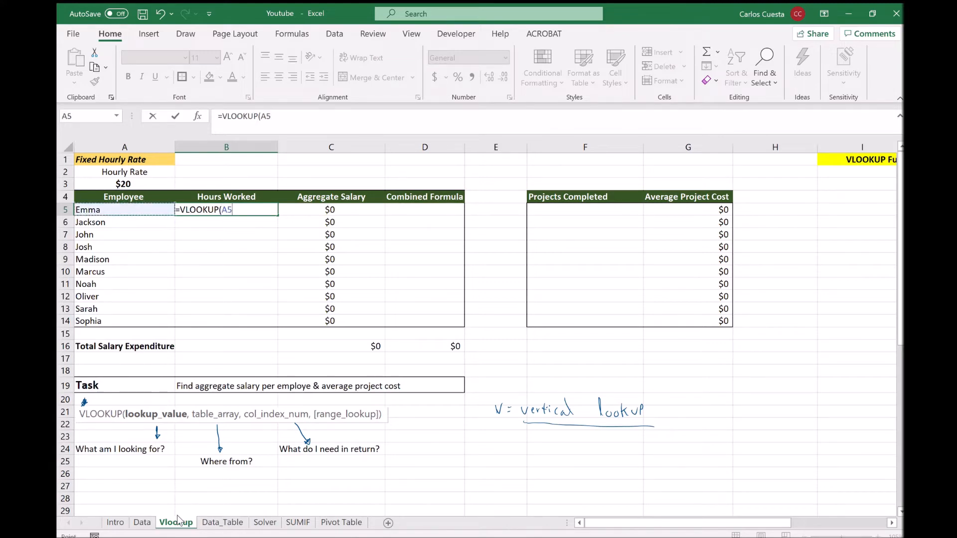
left_click(262, 118)
type("$A5,")
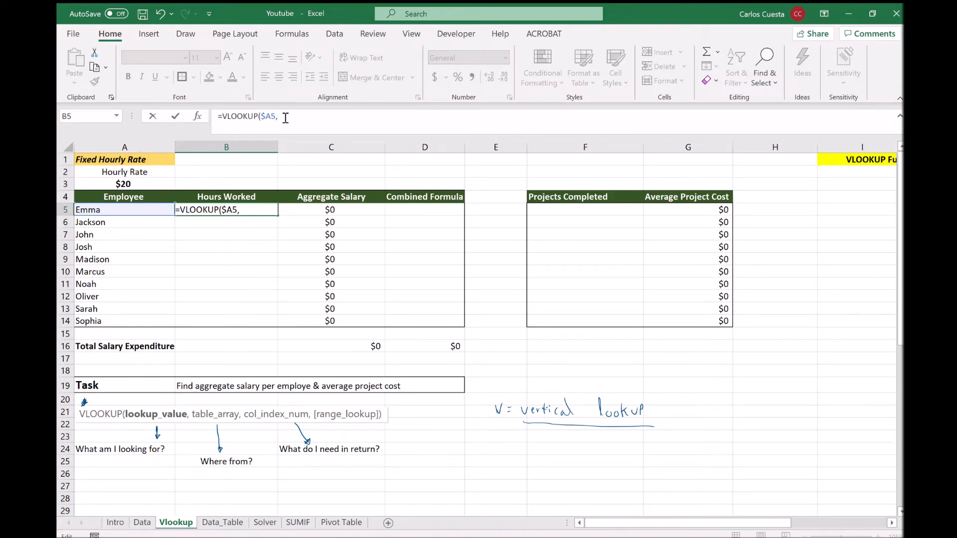
left_click(142, 523)
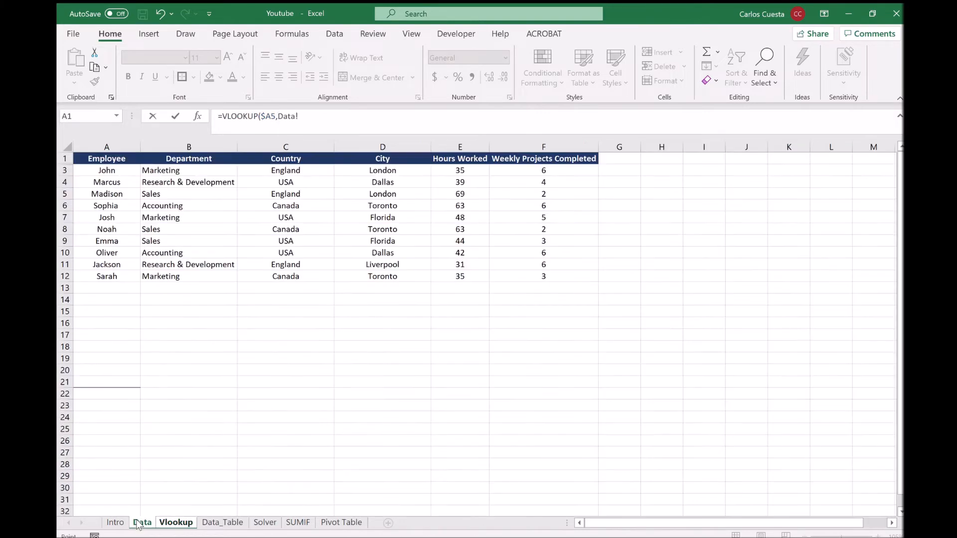
Add the absolute table range Data!$A$3:$F$12 to Emma's VLOOKUP formula.
left_click(112, 173)
left_click_drag(112, 173, 524, 275)
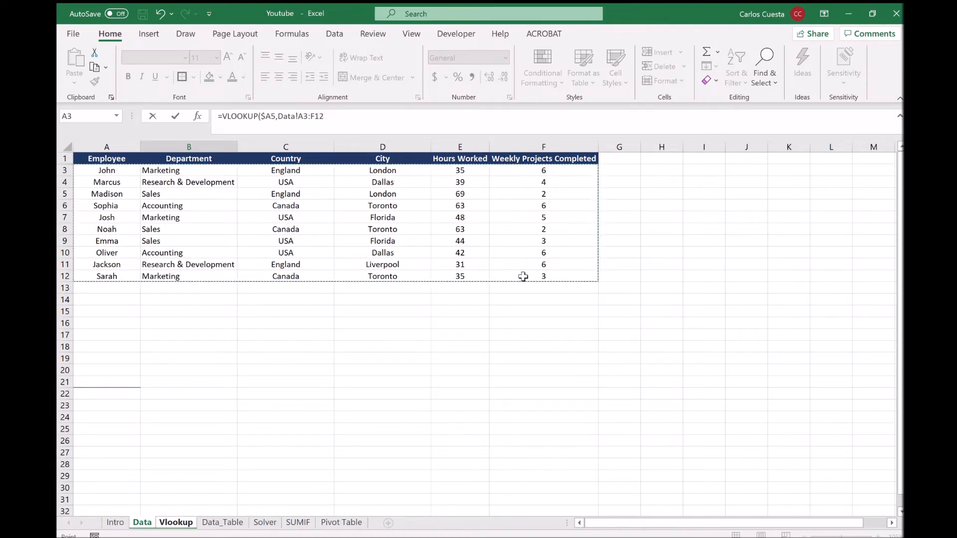
key("F4")
type(",")
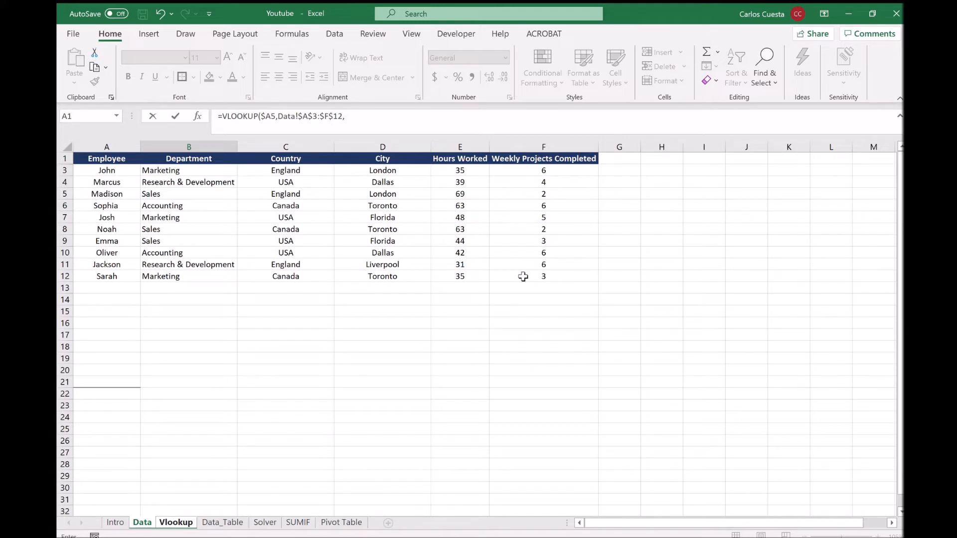
Mark up the Data table headers and columns with pen strokes.
key("ctrl+2")
mouse_move(115, 214)
left_mouse_down()
mouse_move(97, 214)
mouse_move(114, 213)
left_mouse_up()
mouse_move(466, 213)
left_mouse_down()
mouse_move(457, 228)
mouse_move(464, 214)
left_mouse_up()
mouse_move(78, 172)
left_mouse_down()
mouse_move(85, 259)
mouse_move(154, 295)
mouse_move(576, 285)
mouse_move(581, 187)
left_mouse_up()
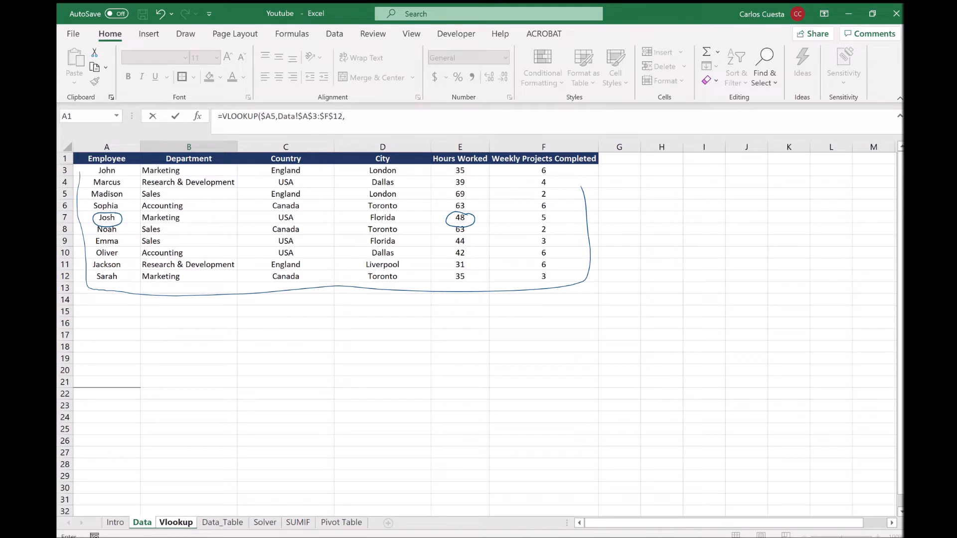
left_click(285, 253)
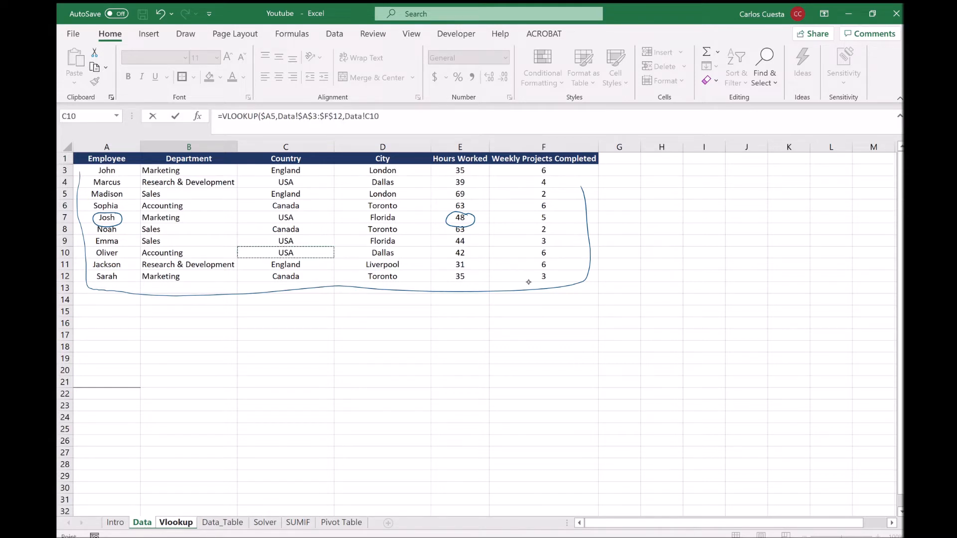
left_click_drag(176, 307, 185, 317)
left_click_drag(276, 305, 278, 315)
left_click_drag(374, 306, 379, 318)
left_click_drag(463, 307, 456, 316)
left_click_drag(546, 305, 542, 312)
Remove the stray C10 reference and enter 5 as the column index for Hours Worked.
mouse_move(459, 299)
left_mouse_down()
mouse_move(450, 318)
mouse_move(472, 305)
mouse_move(460, 299)
left_mouse_up()
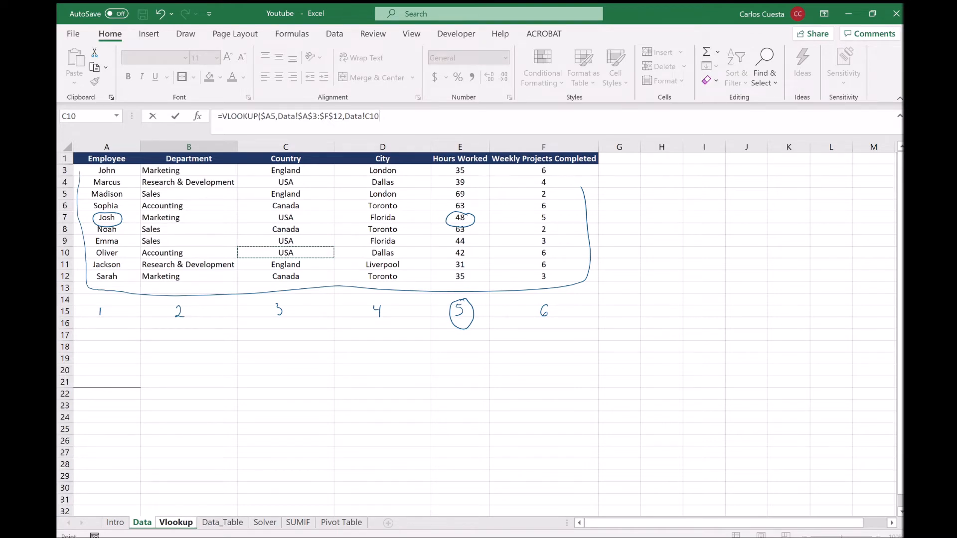
key("BackSpace")
key("BackSpace")
key("BackSpace")
key("BackSpace")
key("BackSpace")
key("BackSpace")
key("BackSpace")
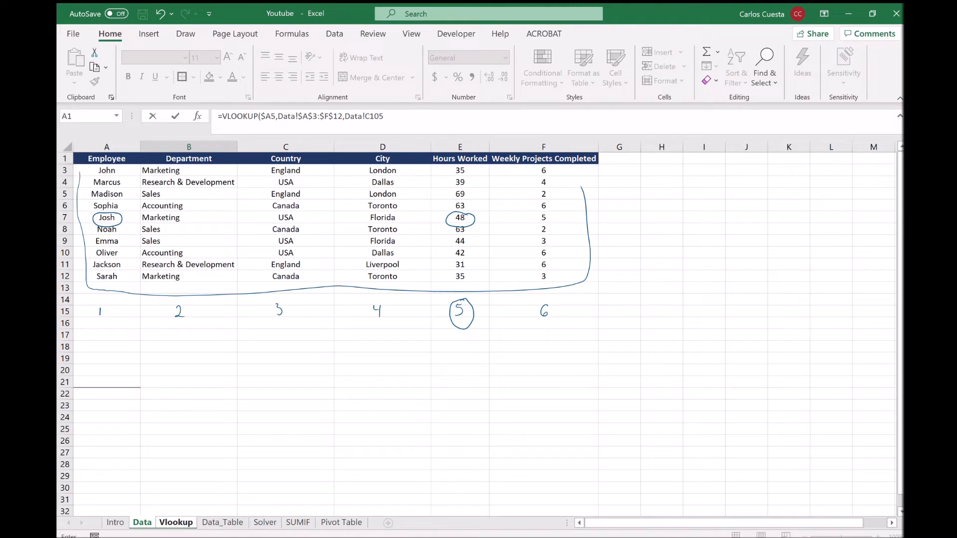
key("BackSpace")
type("5")
Commit Emma's VLOOKUP and fill it down B5:B14, bringing total salary to $9,380.
key("Return")
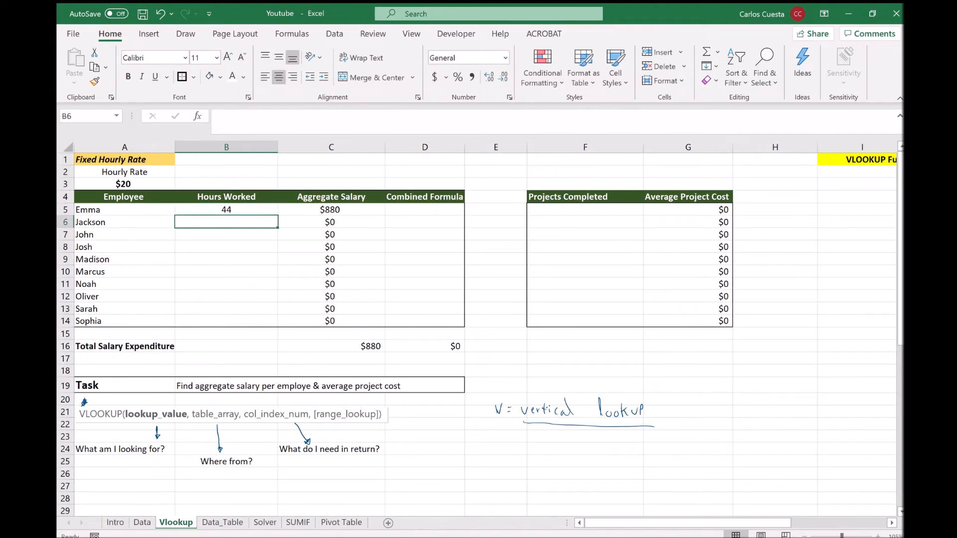
left_click(246, 210)
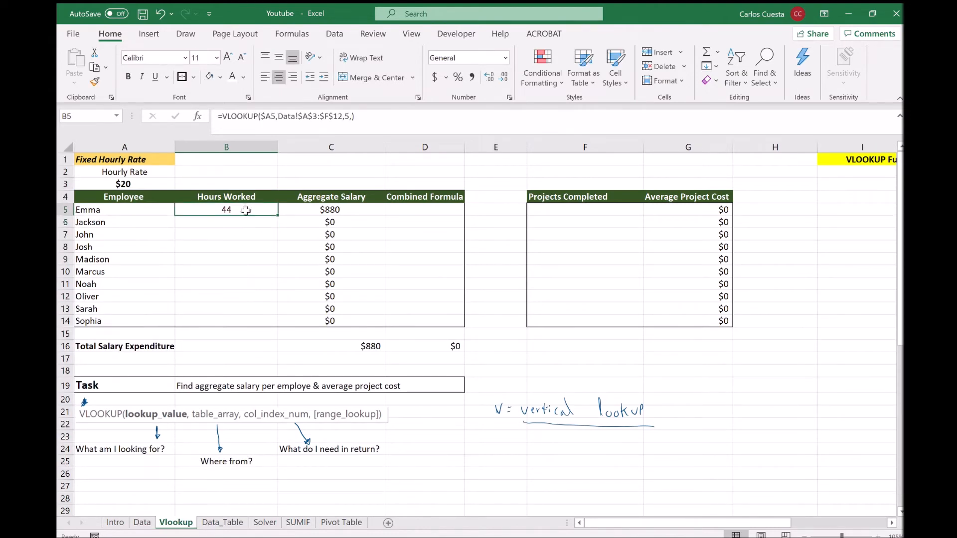
left_click_drag(278, 216, 269, 327)
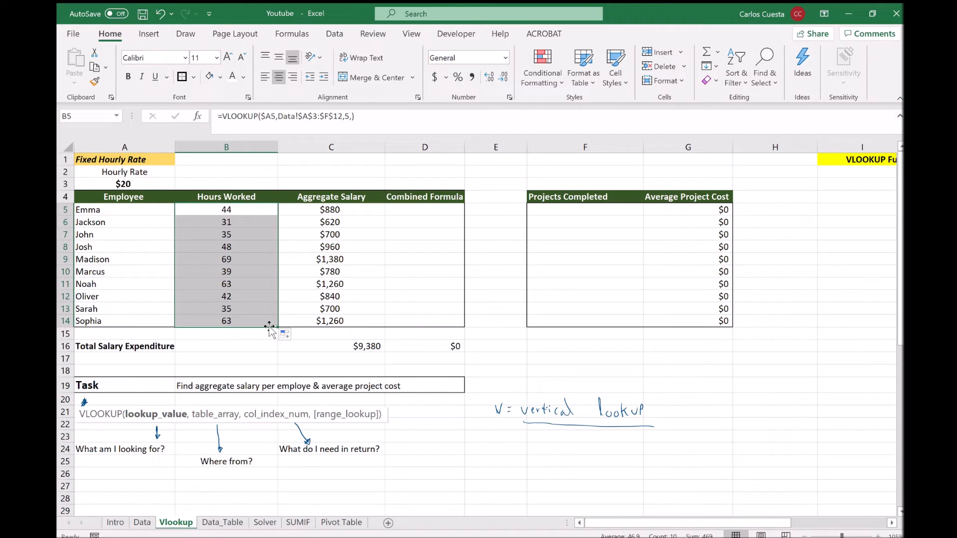
left_click(278, 324)
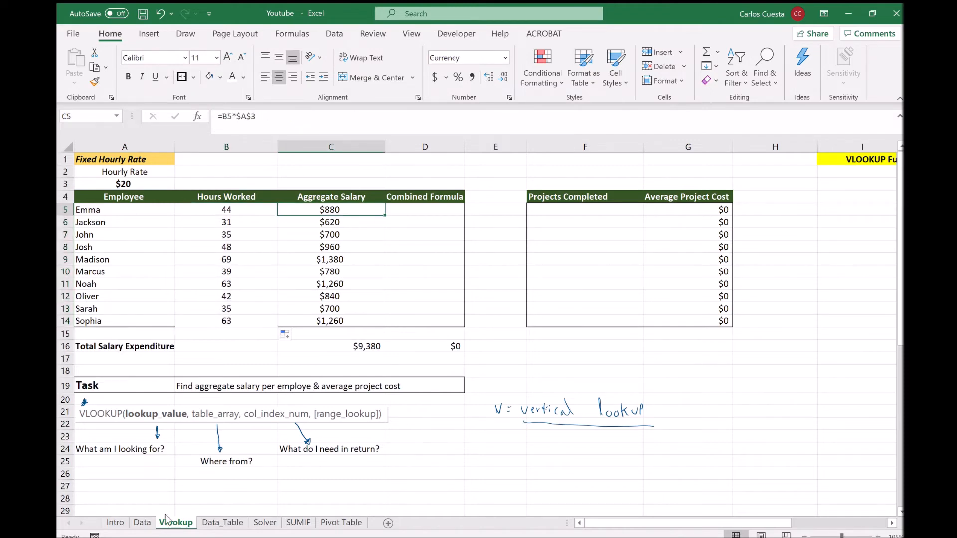
left_click(142, 523)
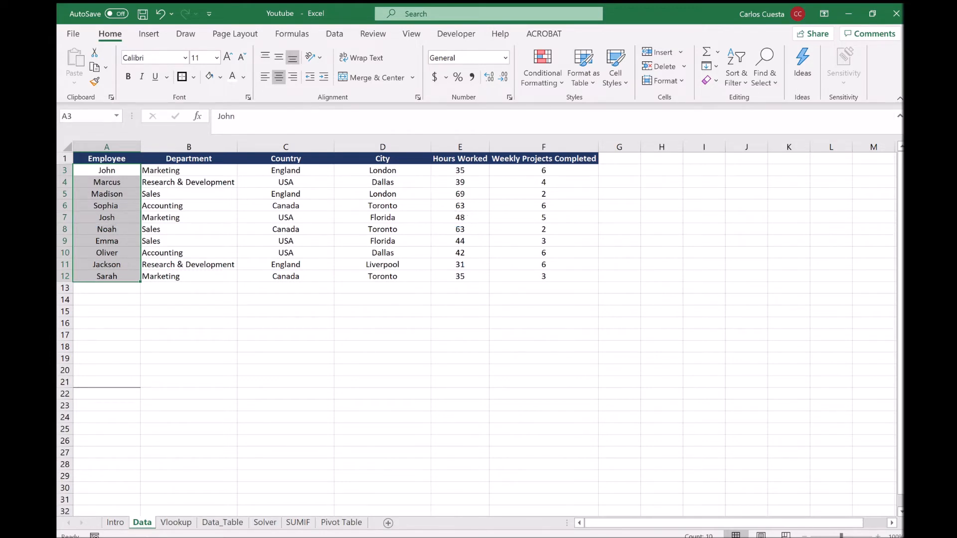
key("Right")
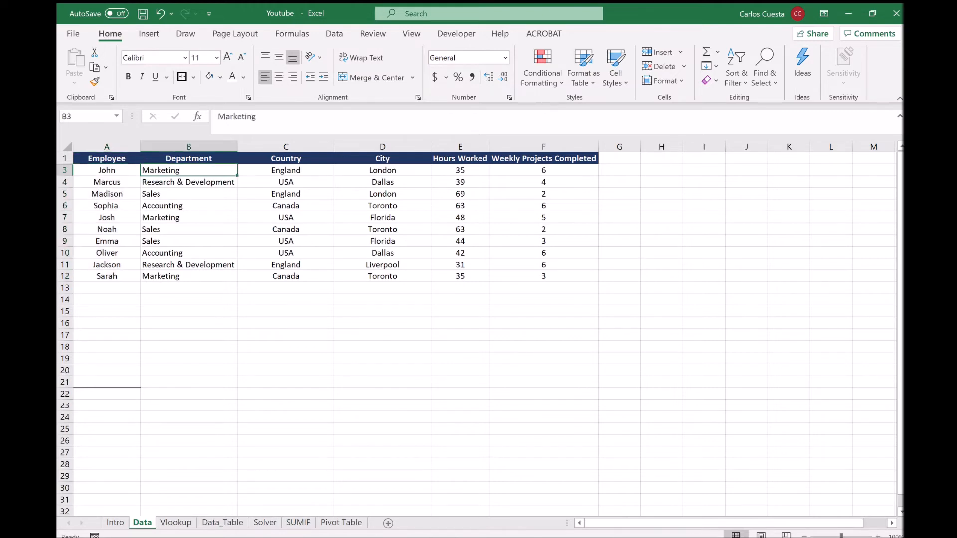
key("Down")
key("Down")
key("Down")
key("Down")
key("Down")
key("Down")
key("Down")
key("Down")
key("Down")
key("Down")
key("Down")
key("Down")
key("Down")
key("Down")
key("Down")
key("Down")
key("Down")
key("Down")
key("Down")
key("Down")
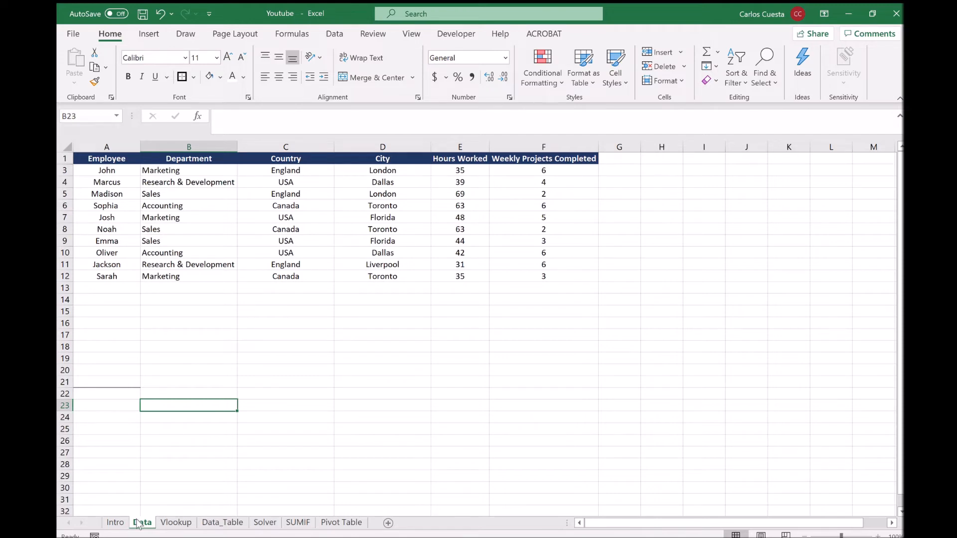
mouse_move(97, 167)
left_mouse_down()
mouse_move(83, 202)
mouse_move(86, 287)
mouse_move(114, 291)
mouse_move(126, 274)
mouse_move(129, 184)
left_mouse_up()
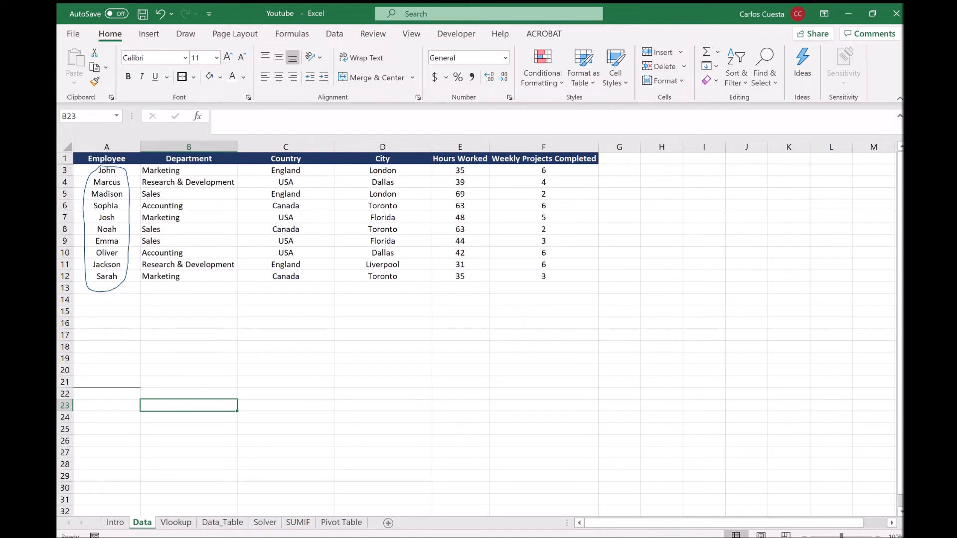
mouse_move(90, 166)
left_mouse_down()
mouse_move(74, 208)
mouse_move(85, 296)
mouse_move(577, 295)
mouse_move(604, 231)
mouse_move(568, 168)
mouse_move(92, 169)
left_mouse_up()
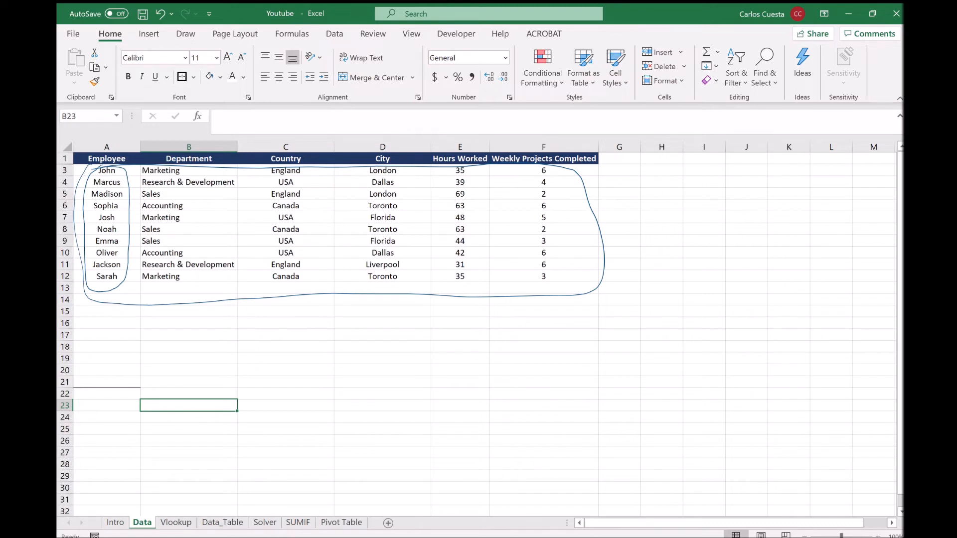
left_click_drag(98, 234, 118, 236)
mouse_move(439, 164)
left_mouse_down()
mouse_move(429, 225)
mouse_move(438, 313)
mouse_move(490, 297)
mouse_move(492, 209)
mouse_move(482, 164)
left_mouse_up()
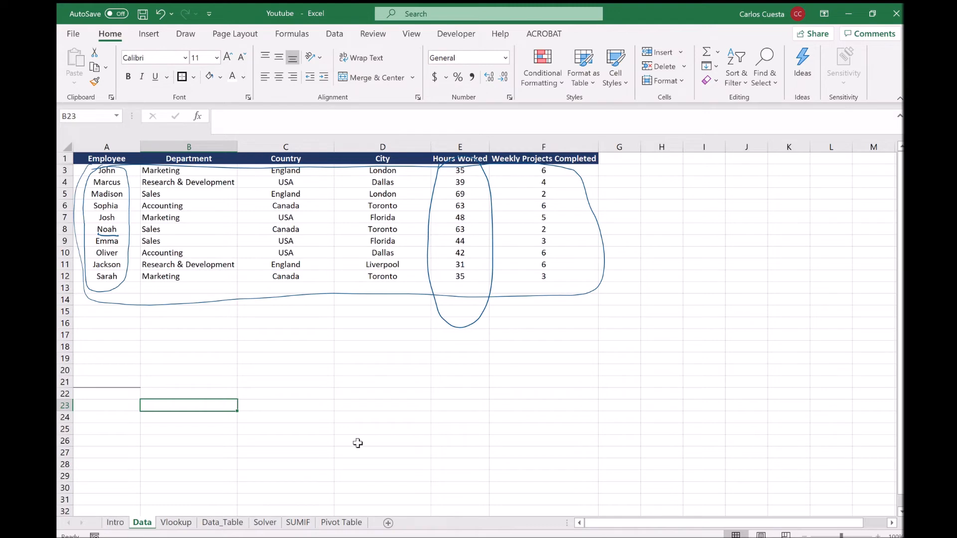
left_click(177, 522)
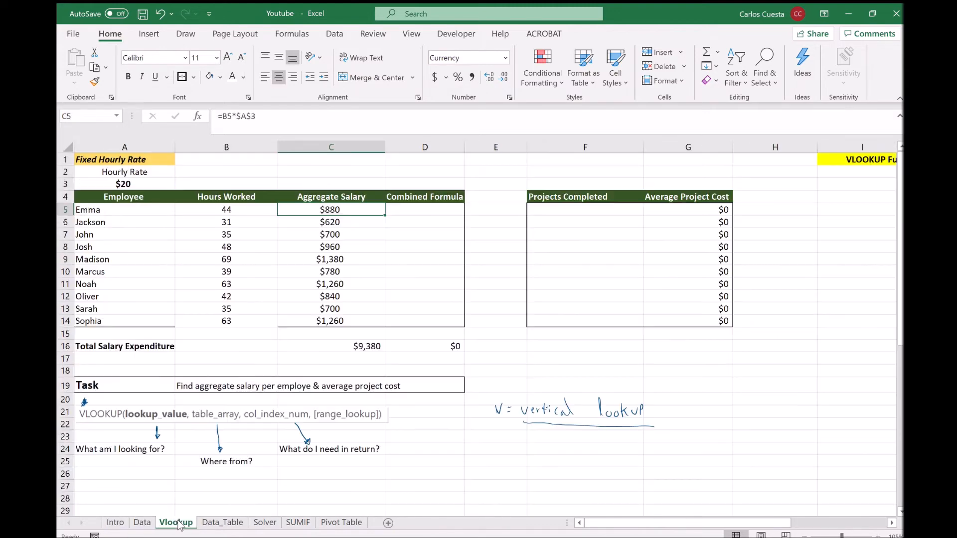
Review the Aggregate Salary formula in C5 without changing it.
key("Down")
key("Down")
key("Down")
key("Down")
key("Down")
key("Down")
key("Down")
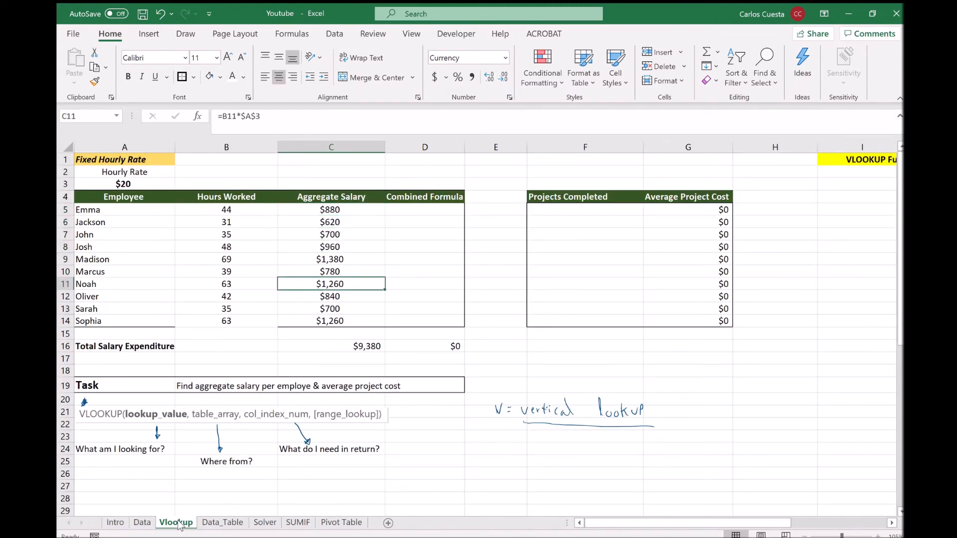
key("Right")
key("Up")
key("Up")
key("Up")
key("Up")
key("Up")
key("Up")
key("Up")
key("Left")
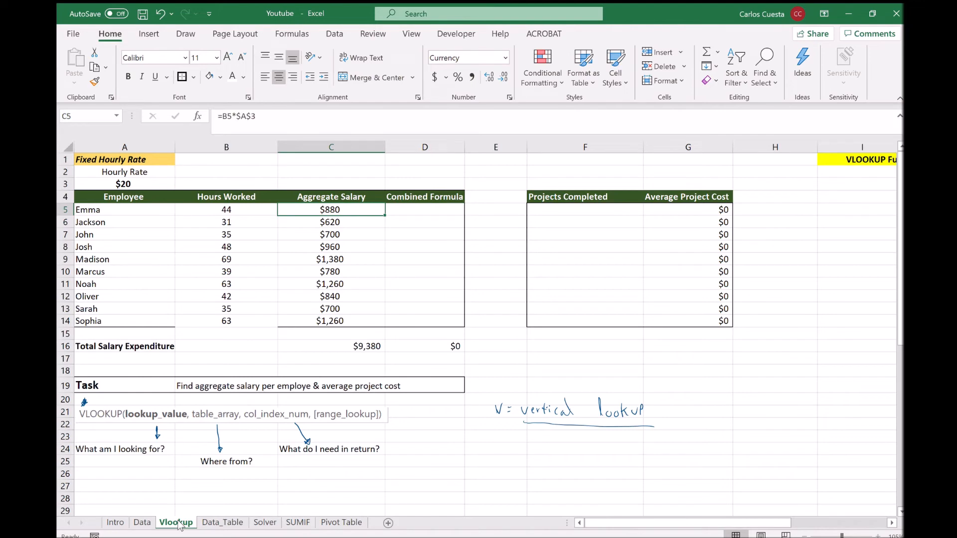
left_click(295, 124)
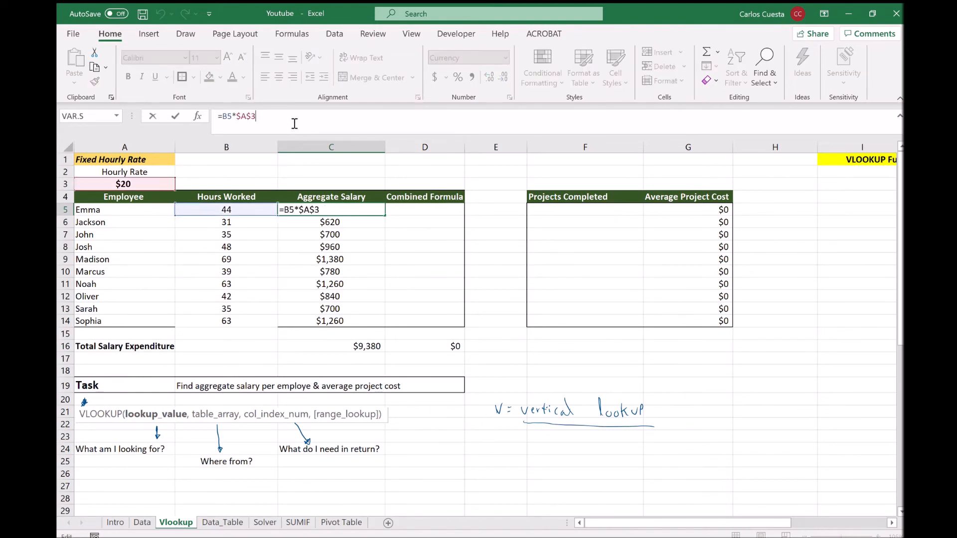
key("Escape")
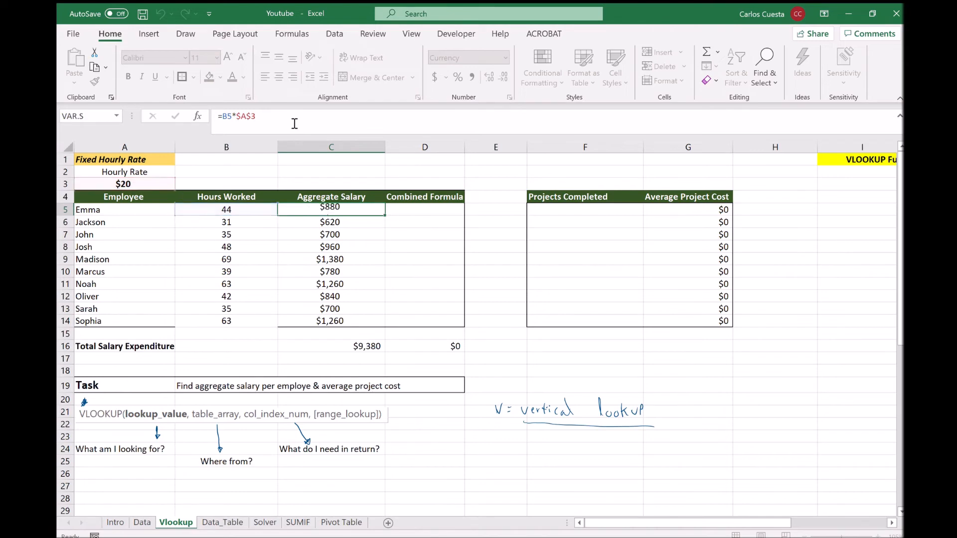
Copy B5's Hours Worked VLOOKUP into D5, which now shows 44.
key("Right")
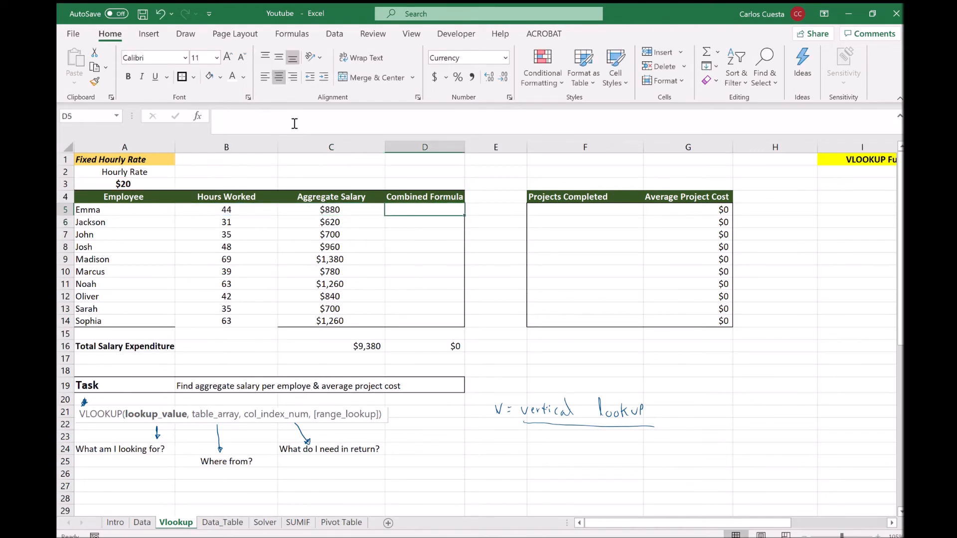
type("=")
key("BackSpace")
key("Escape")
key("Left")
key("Left")
key("Left")
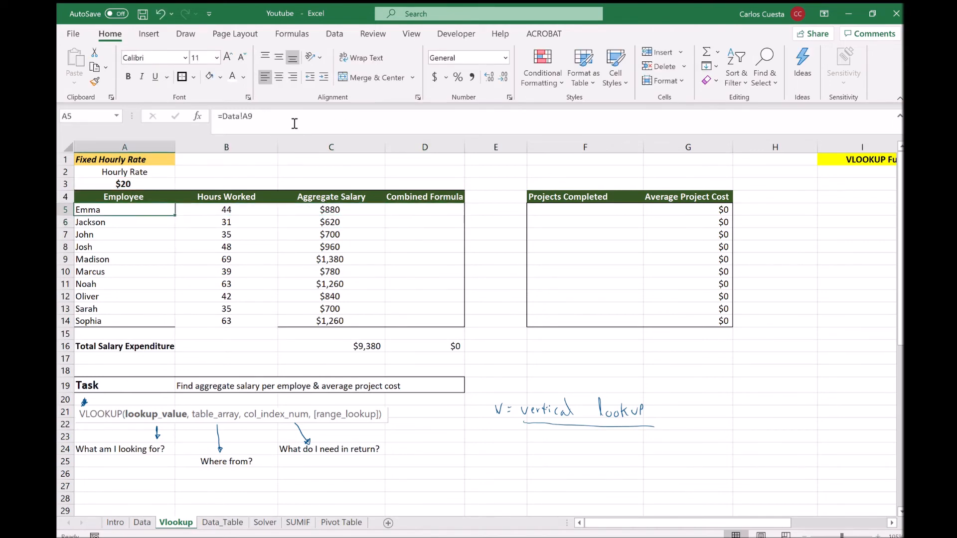
key("Right")
key("ctrl+c")
key("Right")
key("Right")
key("ctrl+v")
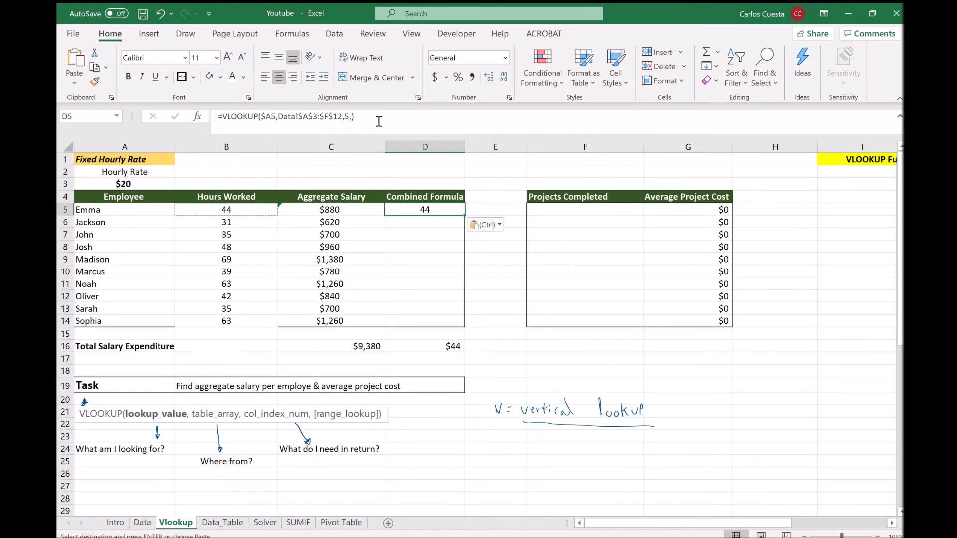
Try multiplying D5 by the A3 rate, then revert D5 to the plain lookup formula.
left_click(379, 121)
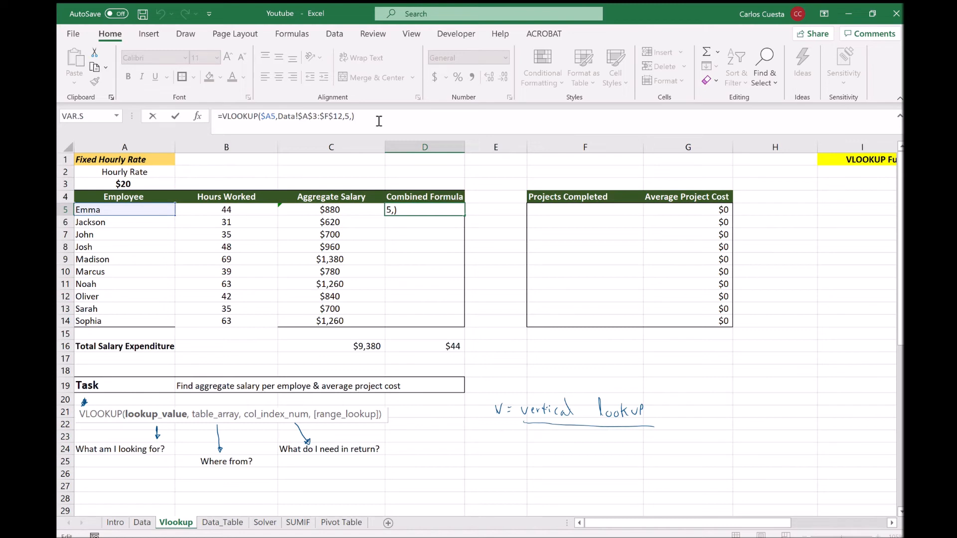
type("*")
left_click(128, 183)
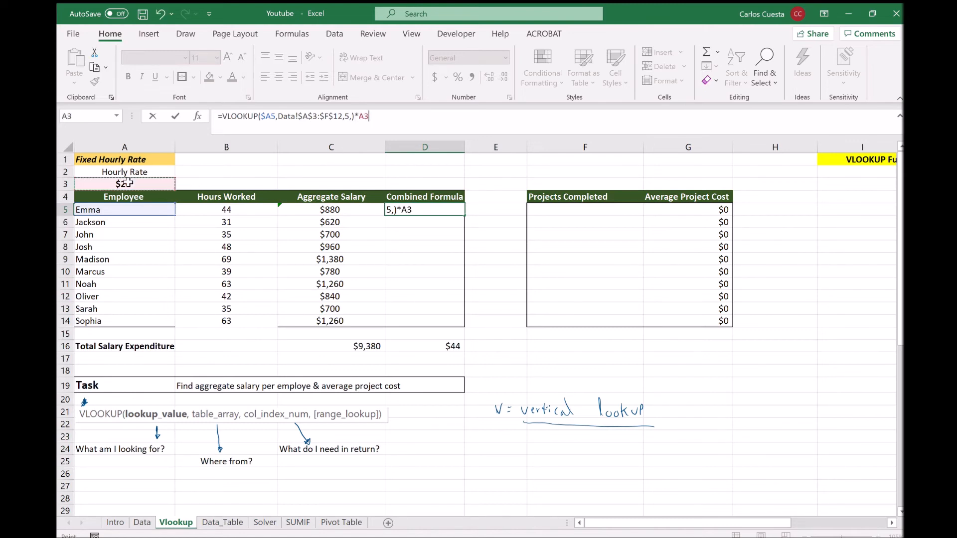
type("4")
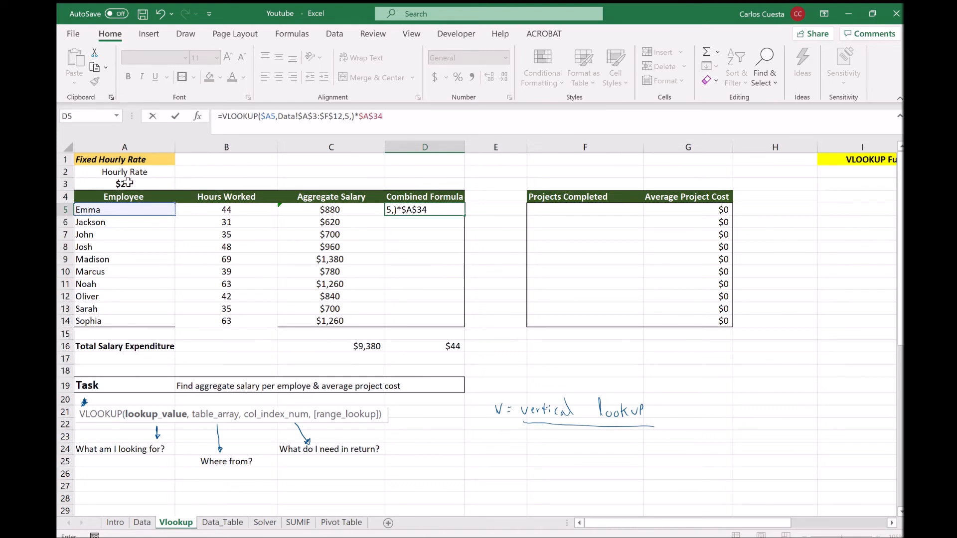
key("Return")
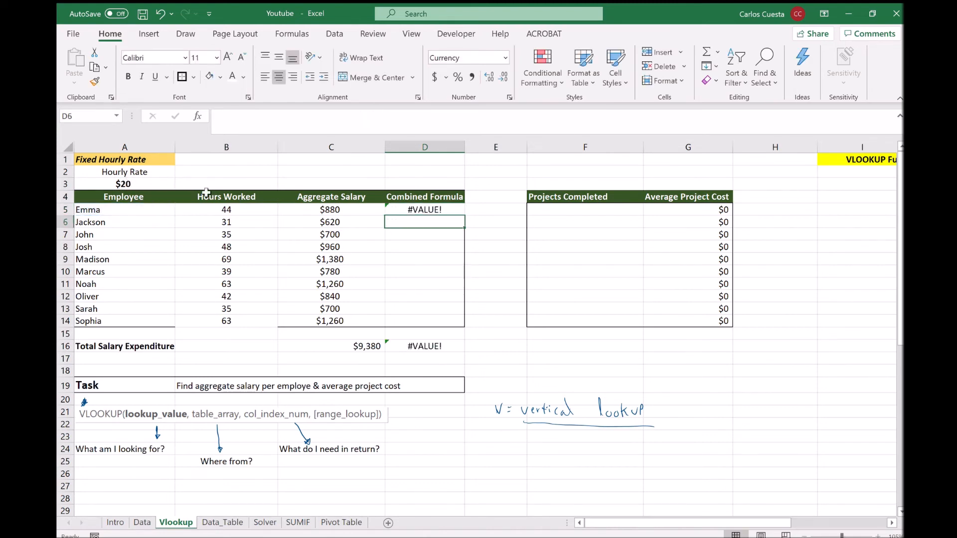
left_click(422, 209)
left_click(415, 123)
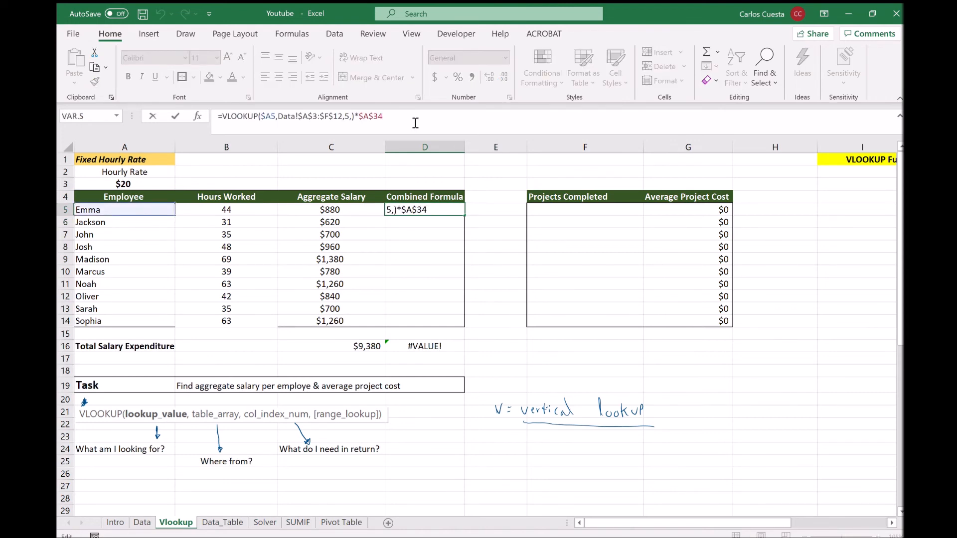
key("BackSpace")
key("BackSpace")
key("BackSpace")
key("BackSpace")
key("BackSpace")
key("BackSpace")
key("ctrl+Return")
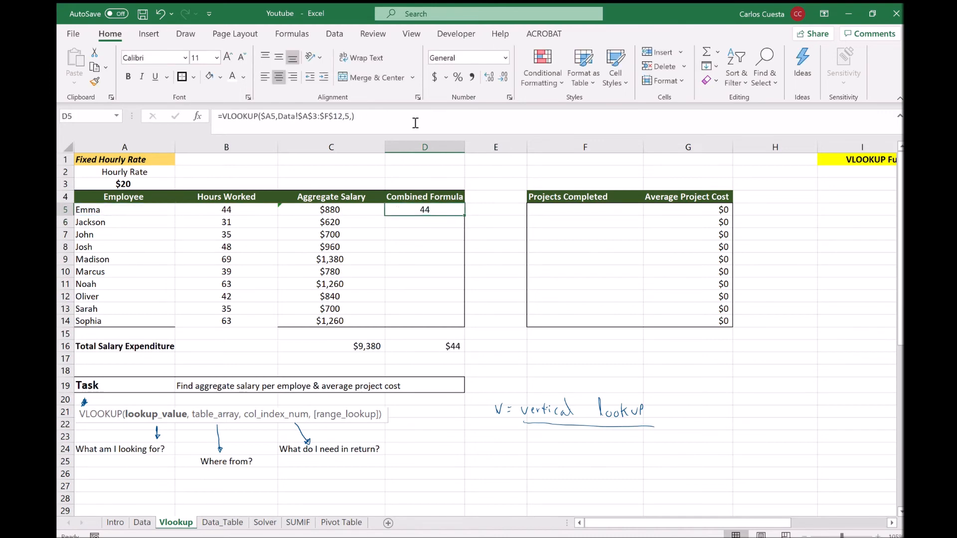
Multiply D5 by absolute $A$3 and fill down to D14, totalling $9,380.
left_click(416, 122)
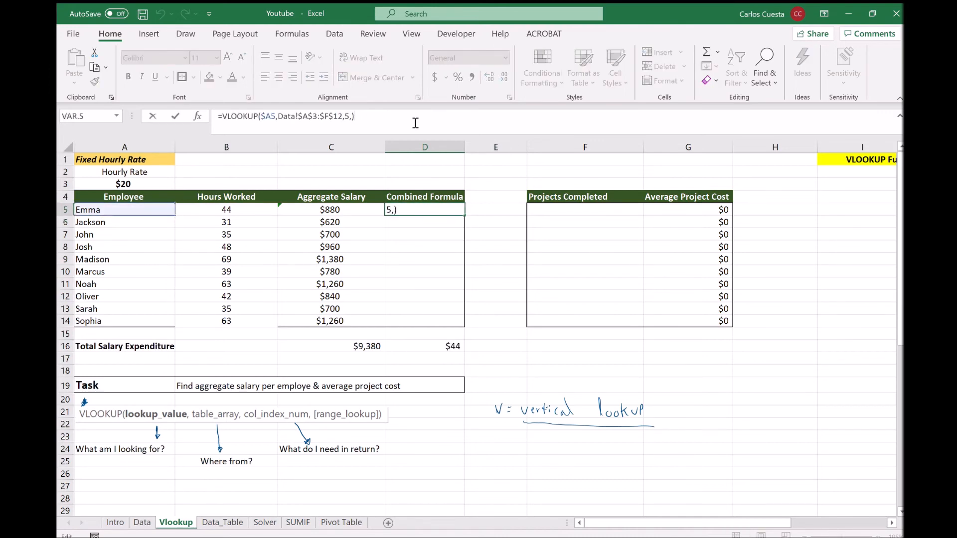
type("*")
left_click(146, 183)
key("Return")
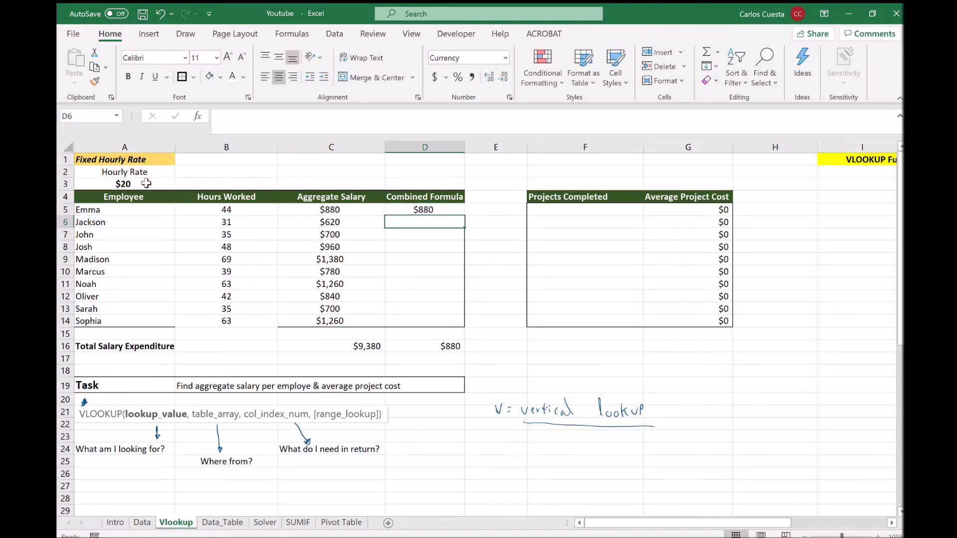
key("Up")
left_click(364, 122)
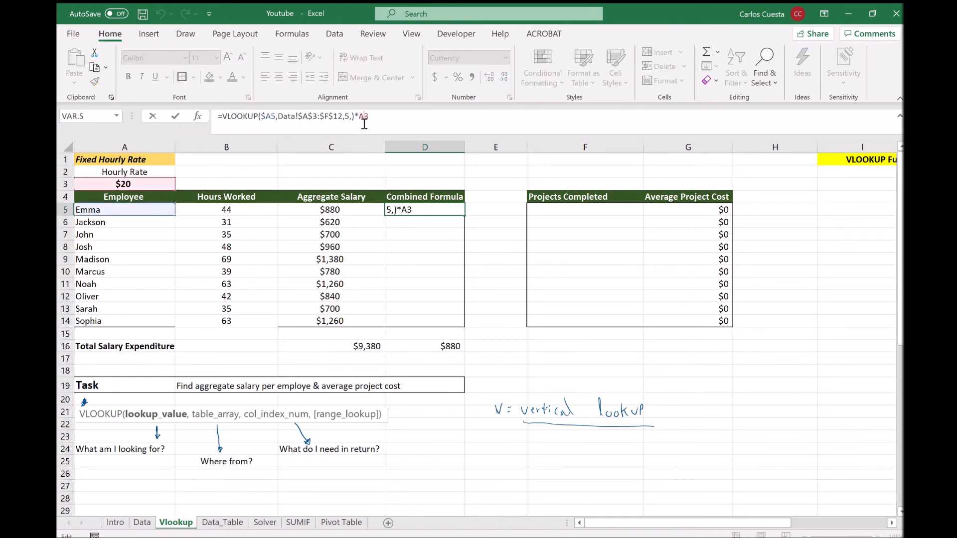
key("F4")
key("Return")
key("Up")
left_click_drag(463, 216, 455, 326)
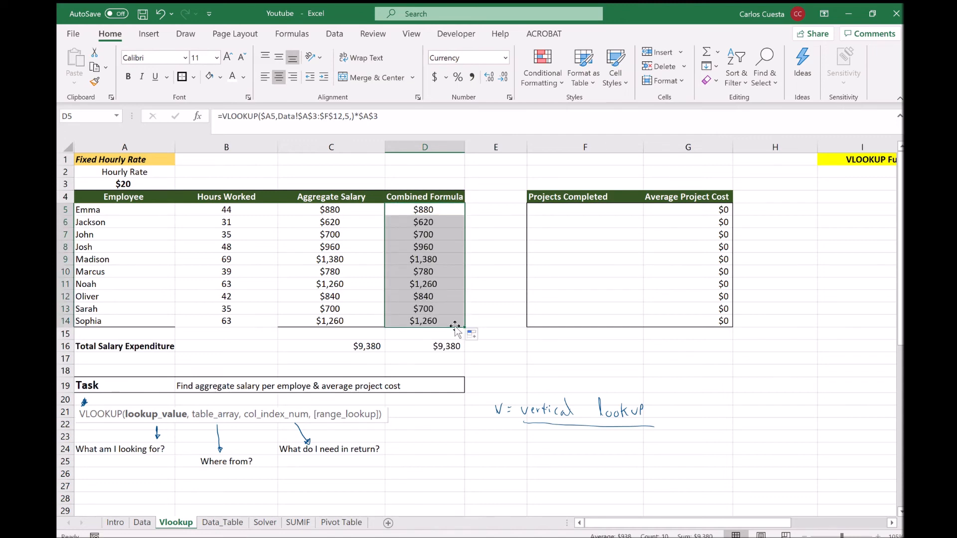
left_click(483, 348)
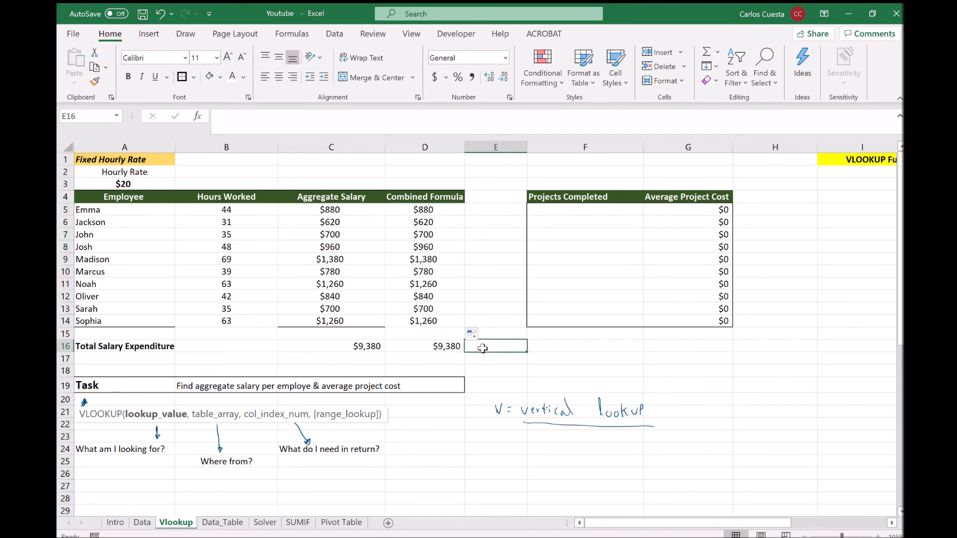
key("Left")
key("Up")
key("Up")
key("Down")
key("Down")
key("Left")
key("Right")
key("Up")
key("Up")
key("Up")
key("Up")
key("Up")
key("Up")
key("Up")
key("Up")
key("Up")
key("Up")
key("Up")
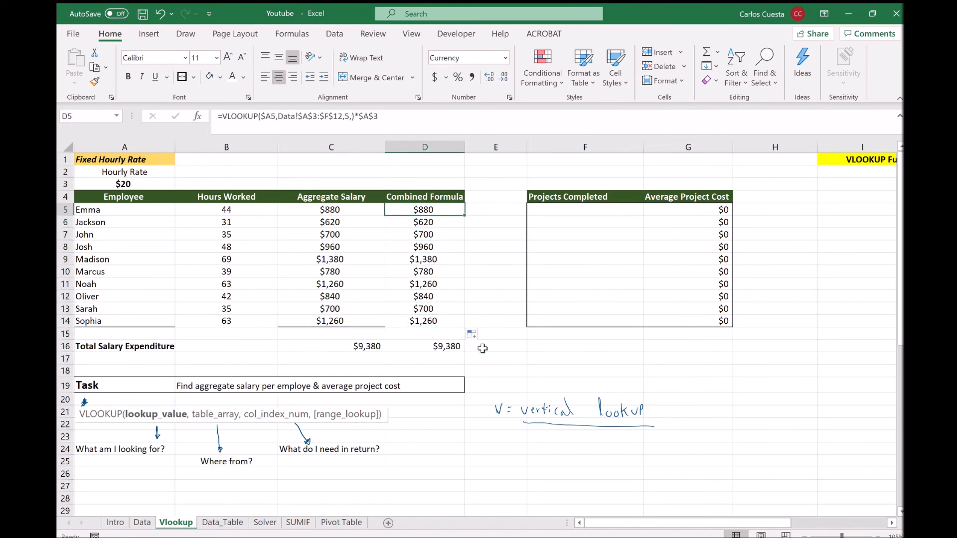
key("Left")
key("Left")
key("Down")
key("Right")
key("Up")
key("Left")
key("Right")
key("Right")
key("Left")
key("Left")
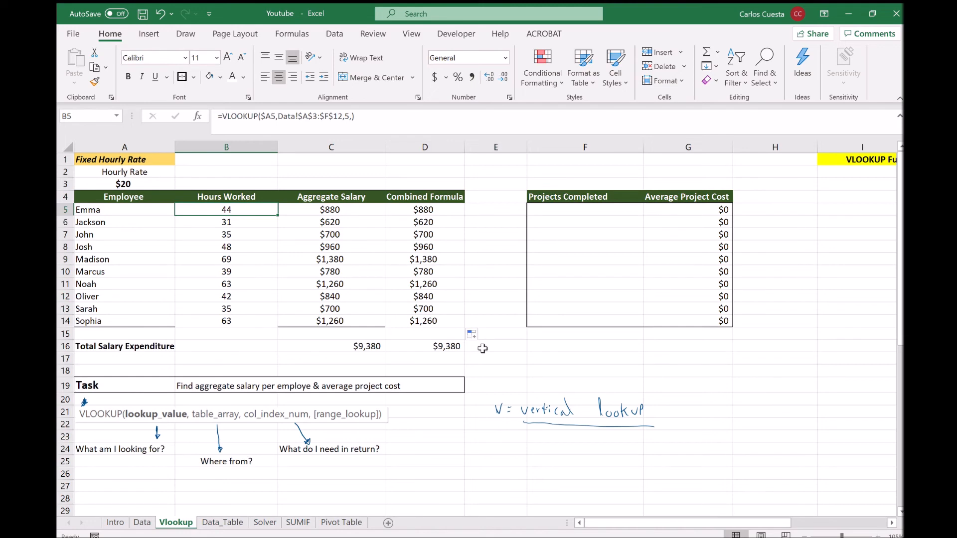
left_click(140, 521)
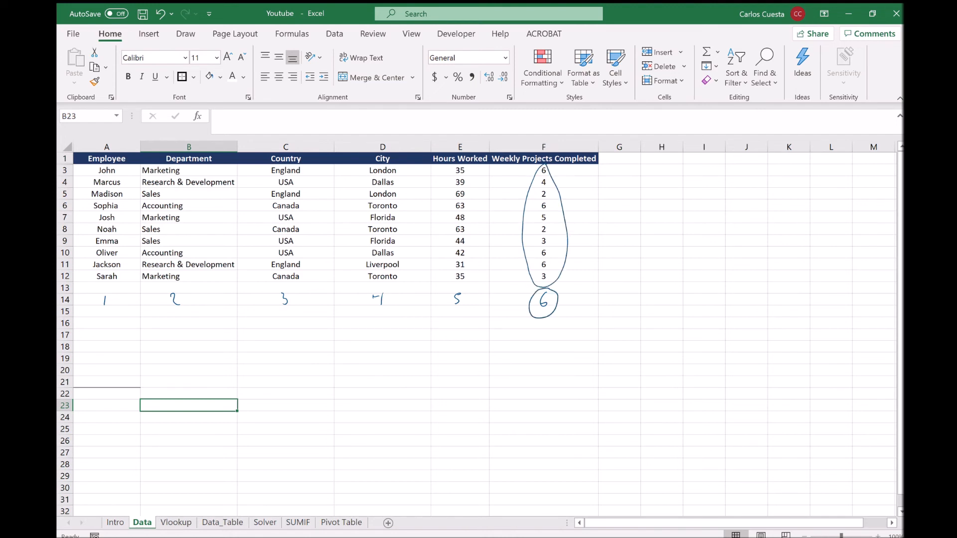
left_click(176, 522)
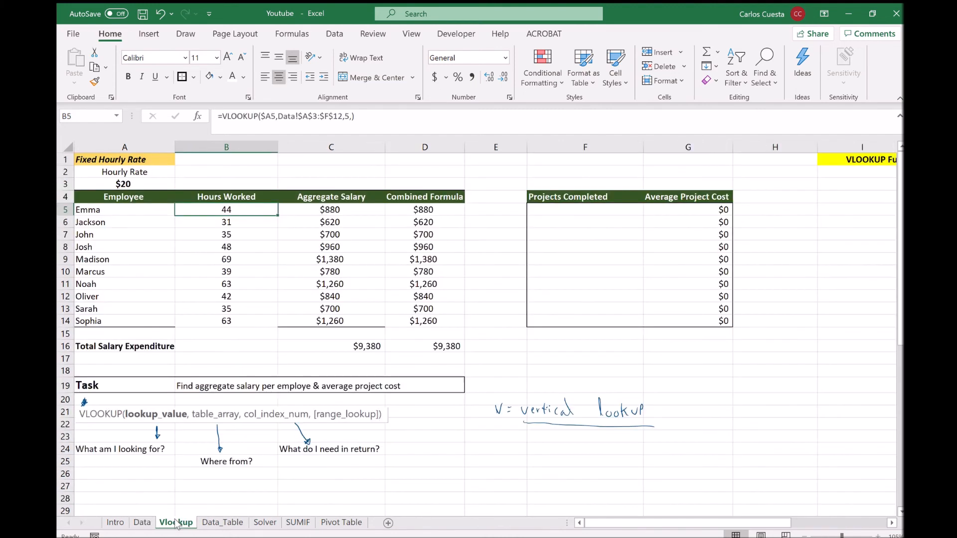
Copy B5's VLOOKUP into F5 and change its column index from 5 to 6.
key("ctrl+c")
key("Right")
key("Right")
key("Right")
key("Right")
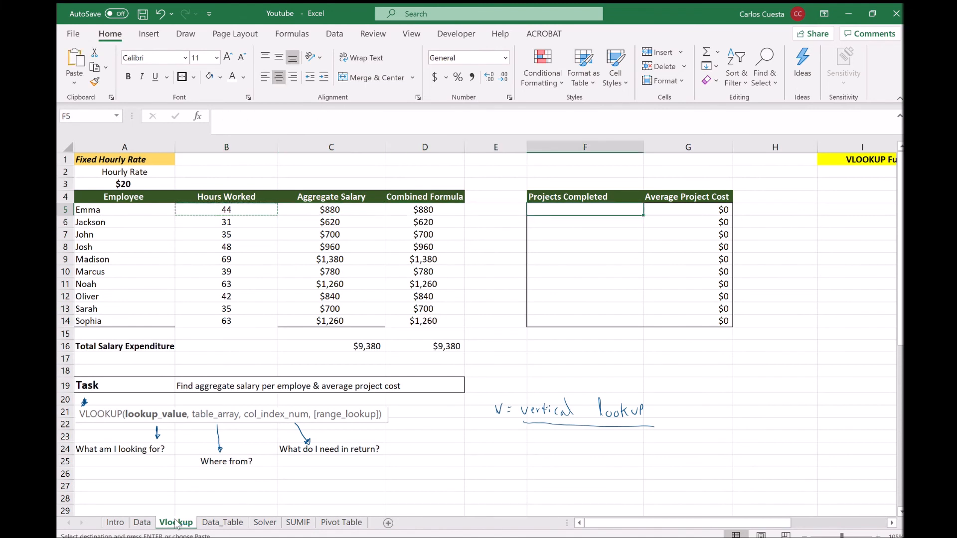
key("ctrl+v")
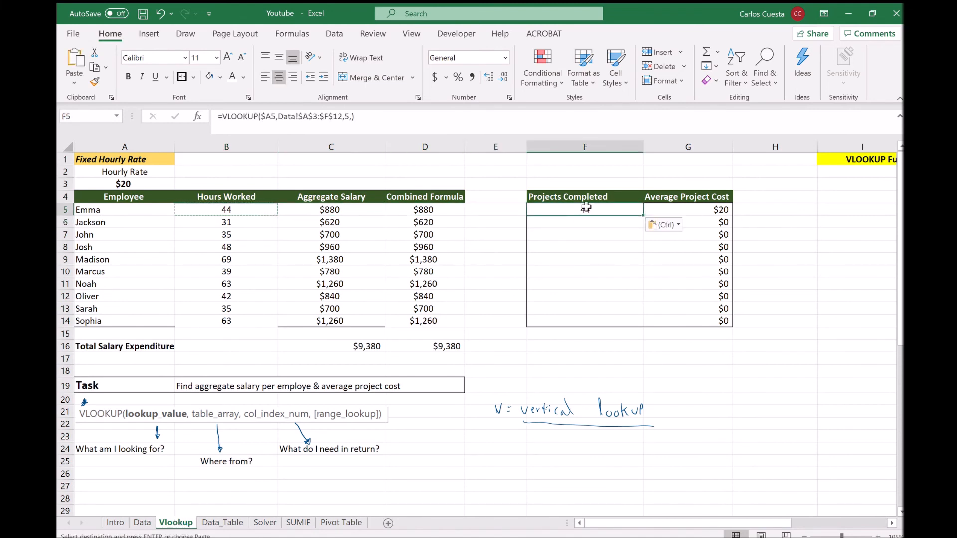
left_click(352, 119)
double_click(348, 118)
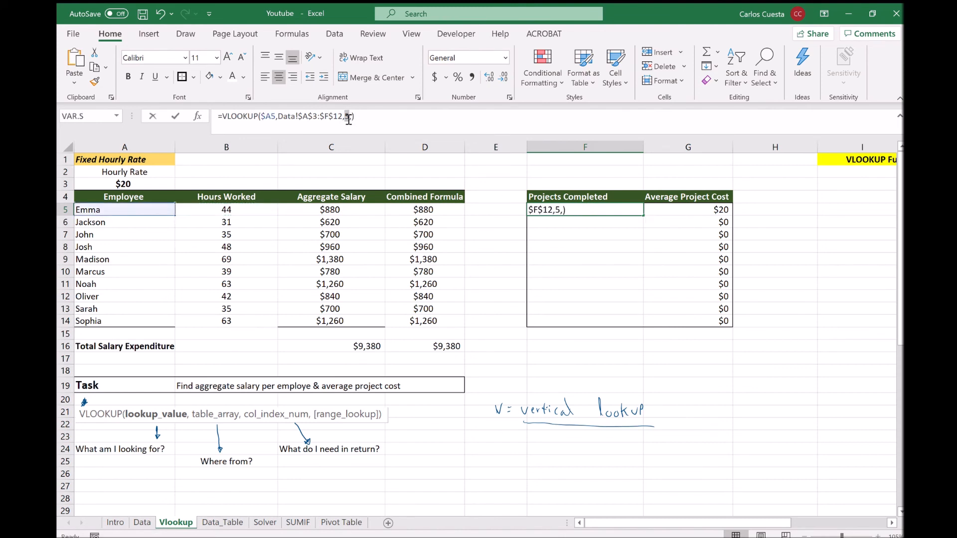
type("6")
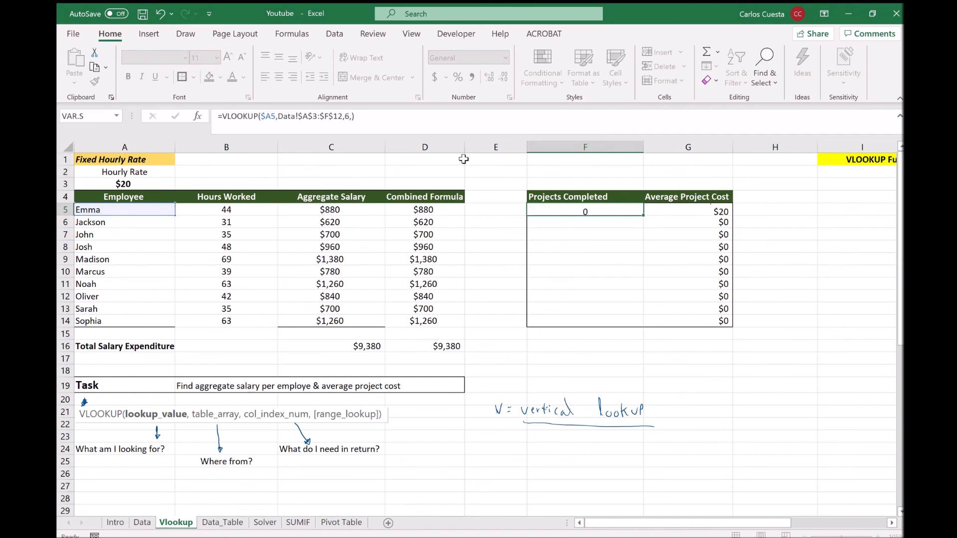
key("shift+Return")
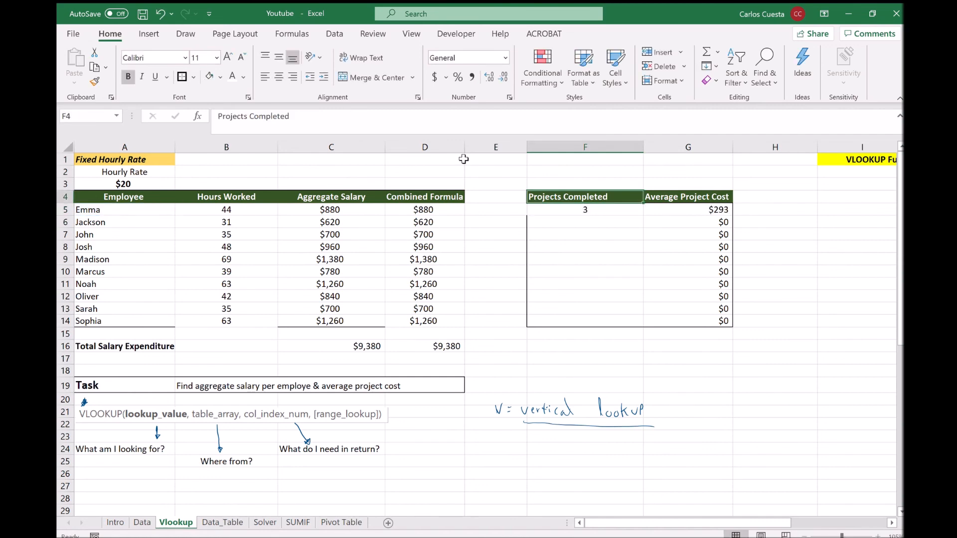
Fill F5 down to F14 and check the Average Project Cost formula in G5.
left_click(586, 208)
left_click_drag(644, 215, 623, 328)
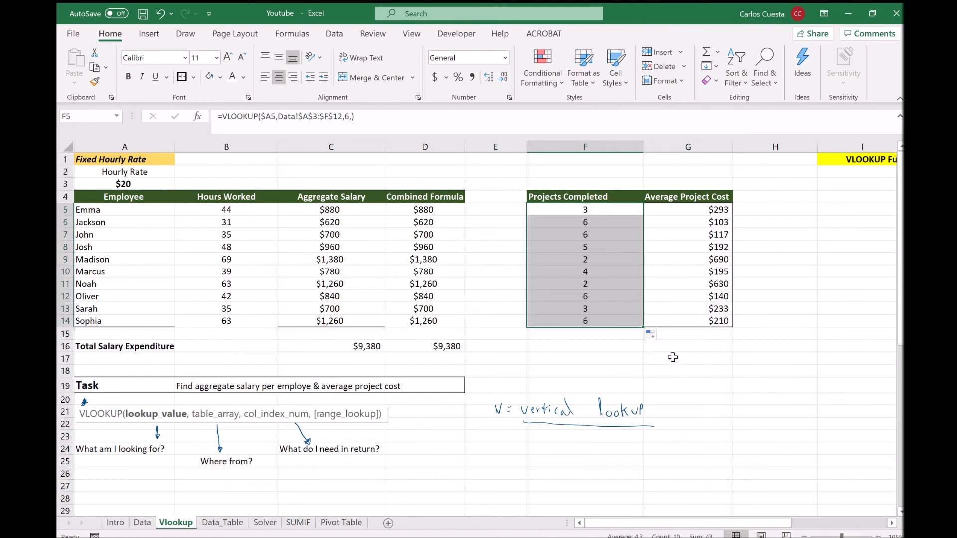
left_click(692, 368)
left_click(714, 213)
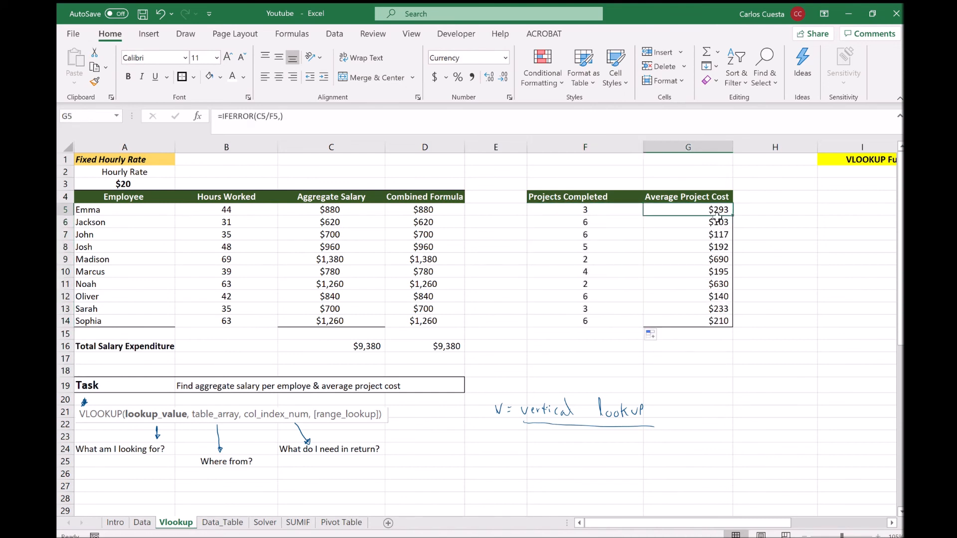
key("Left")
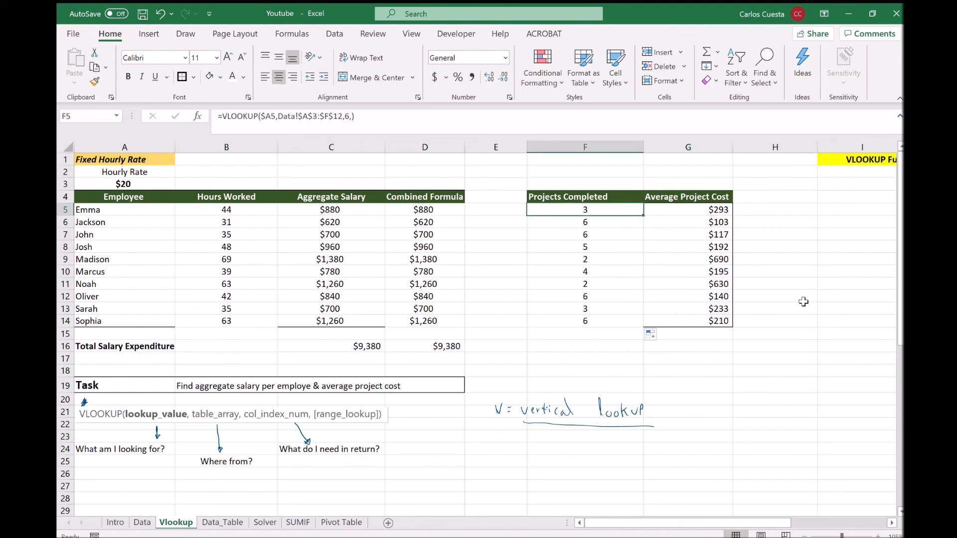
key("Right")
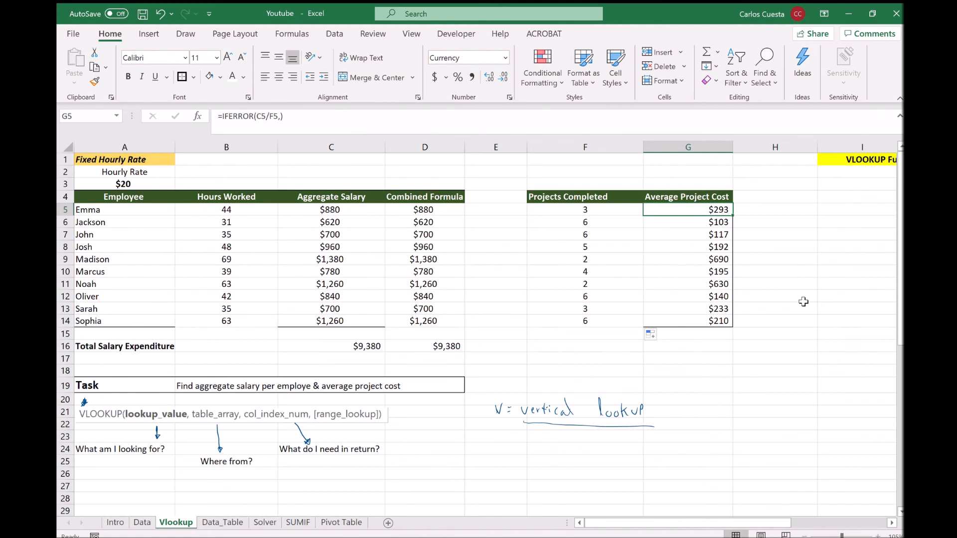
Circle the $20 rate in A3 and the $25, $50, $15, $30 department rates in ink.
left_click(776, 385)
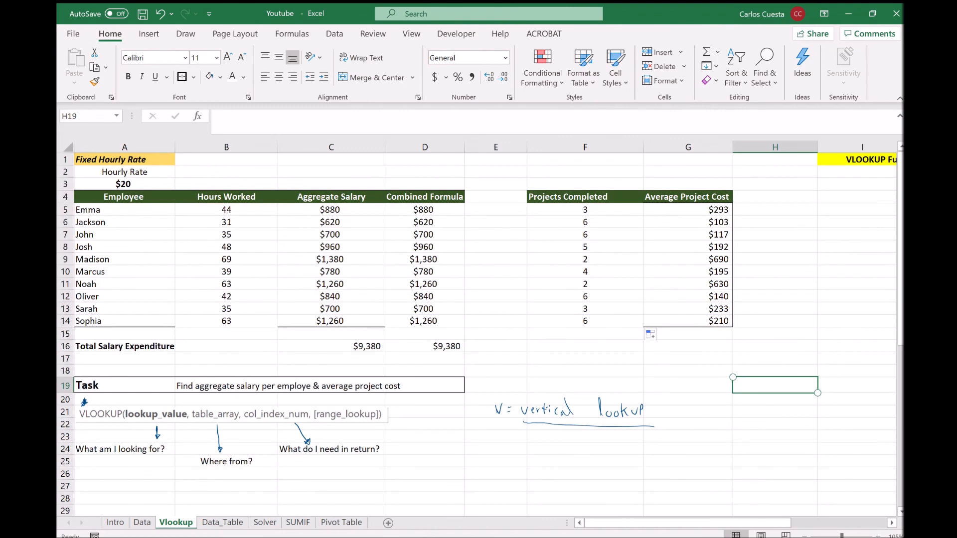
mouse_move(127, 174)
left_mouse_down()
mouse_move(111, 190)
mouse_move(132, 175)
left_mouse_up()
scroll(476, 334, "down", 5)
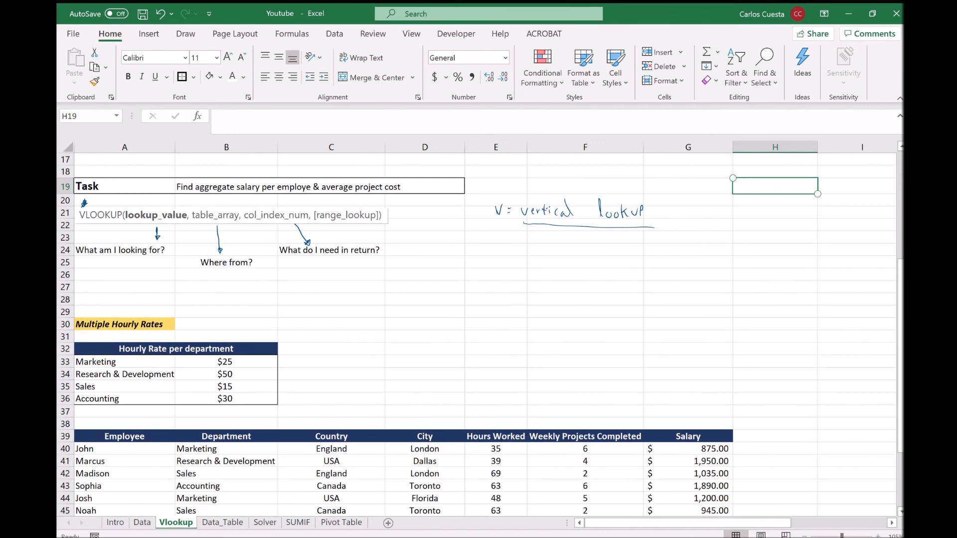
mouse_move(220, 355)
left_mouse_down()
mouse_move(209, 385)
mouse_move(238, 366)
mouse_move(209, 387)
left_mouse_up()
scroll(83, 203, "down", 4)
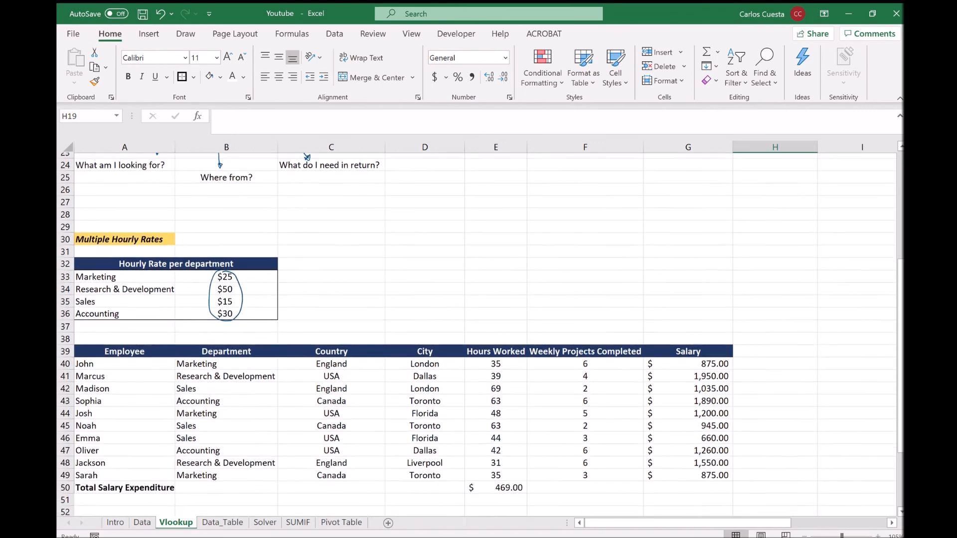
scroll(84, 410, "up", 9)
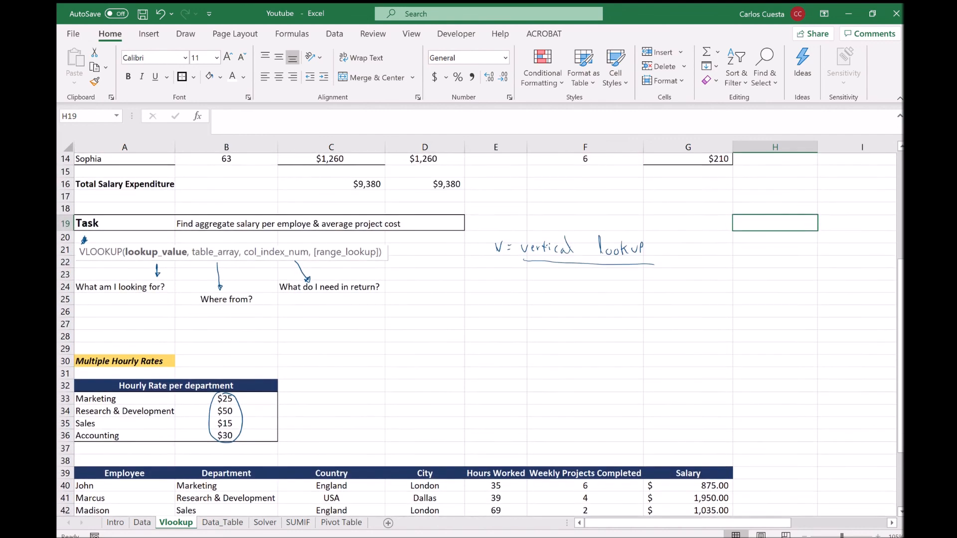